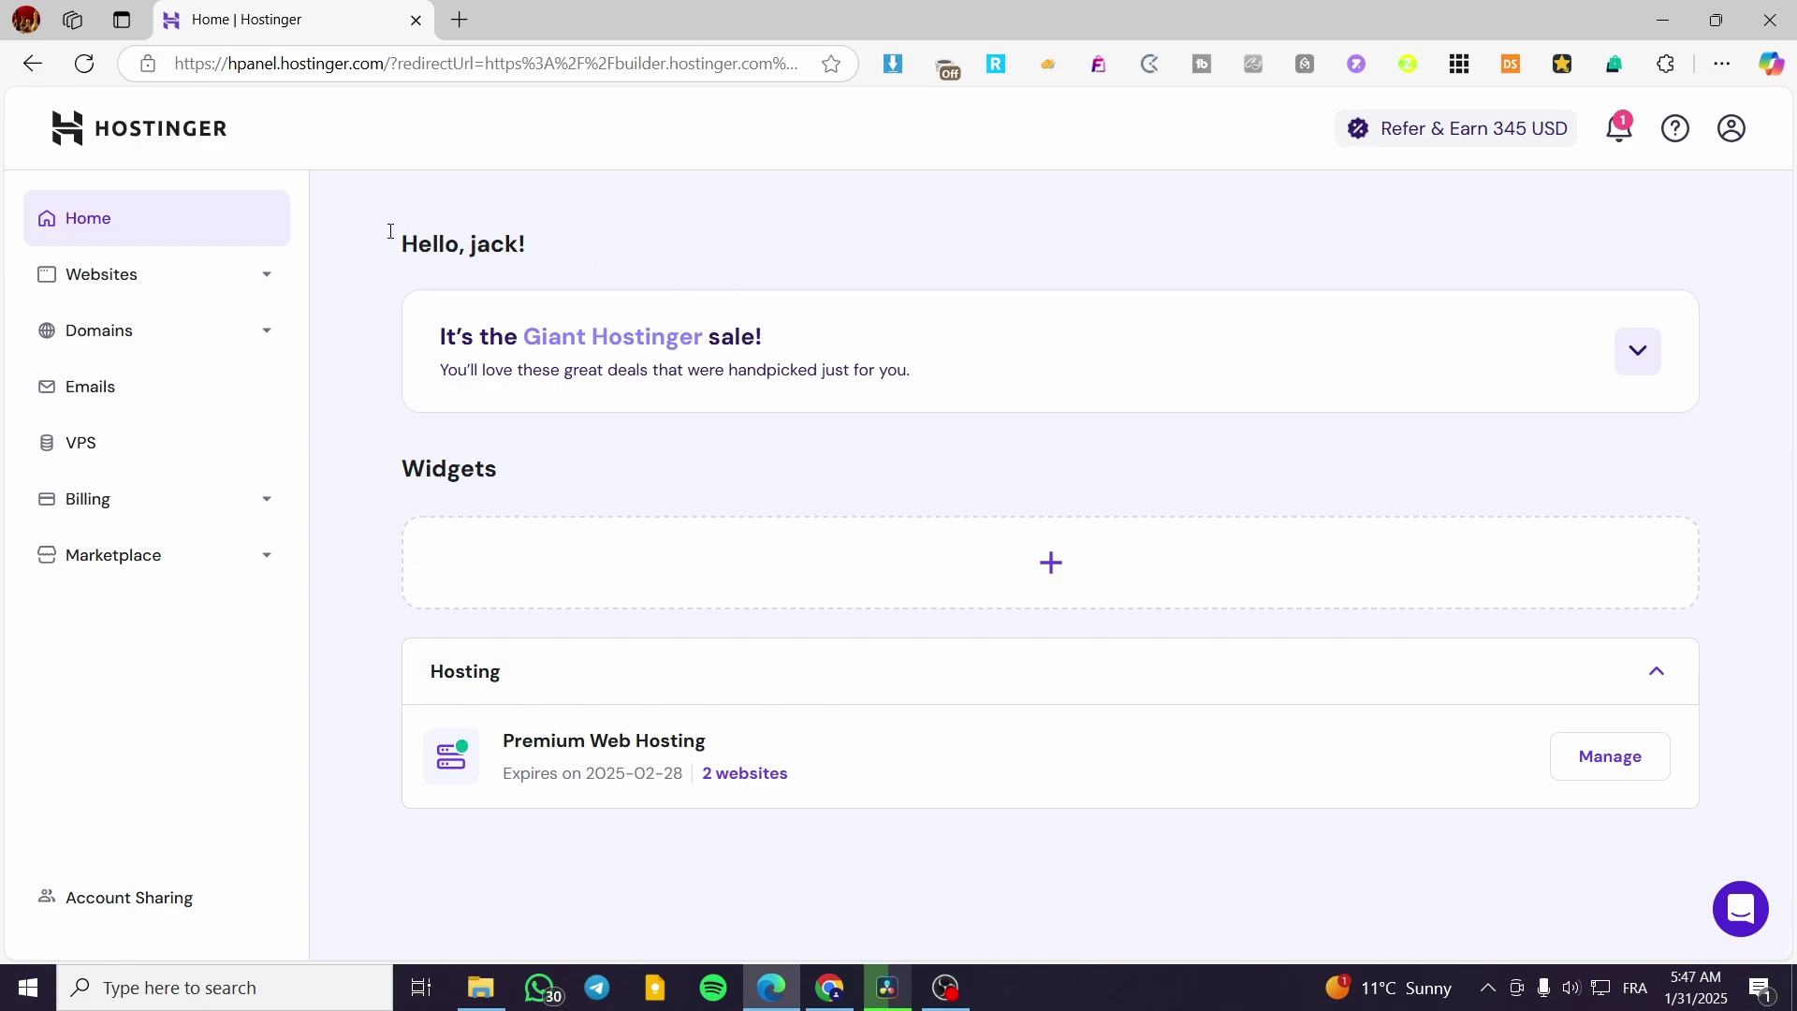
Go to the hPanel Websites list and start editing jacksclothing.xyz
left_click(78, 289)
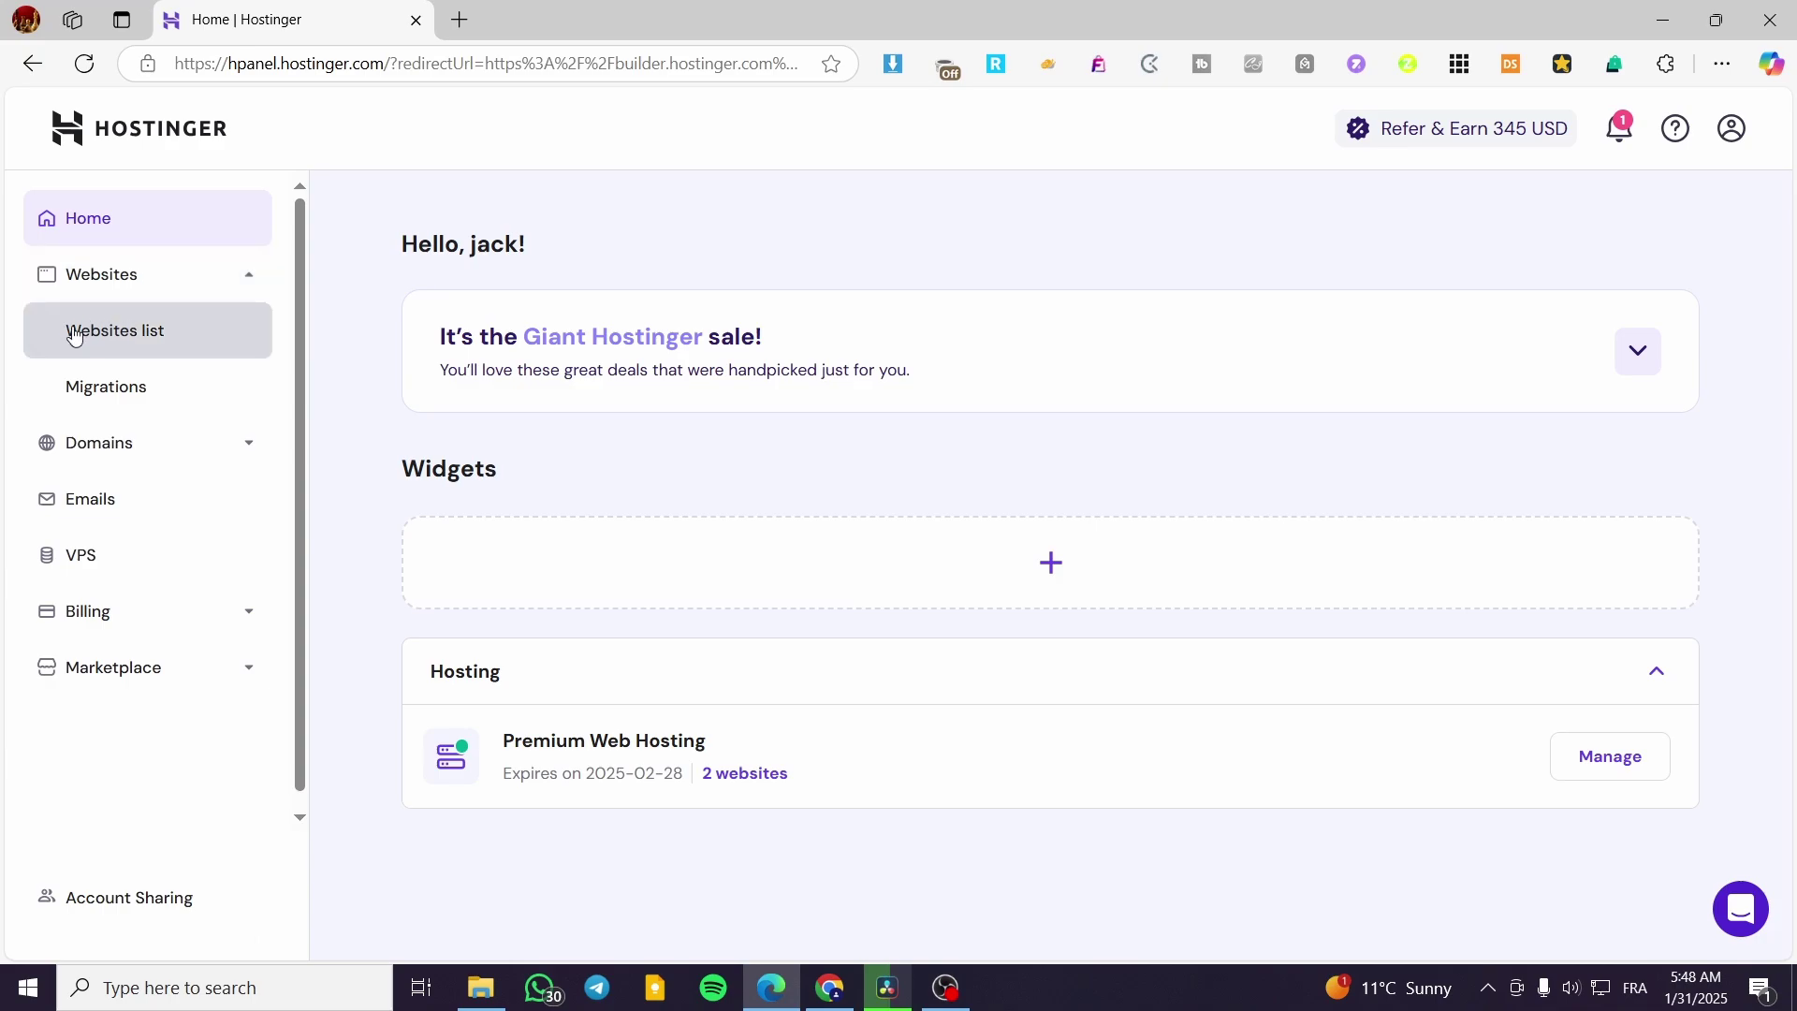
left_click(142, 339)
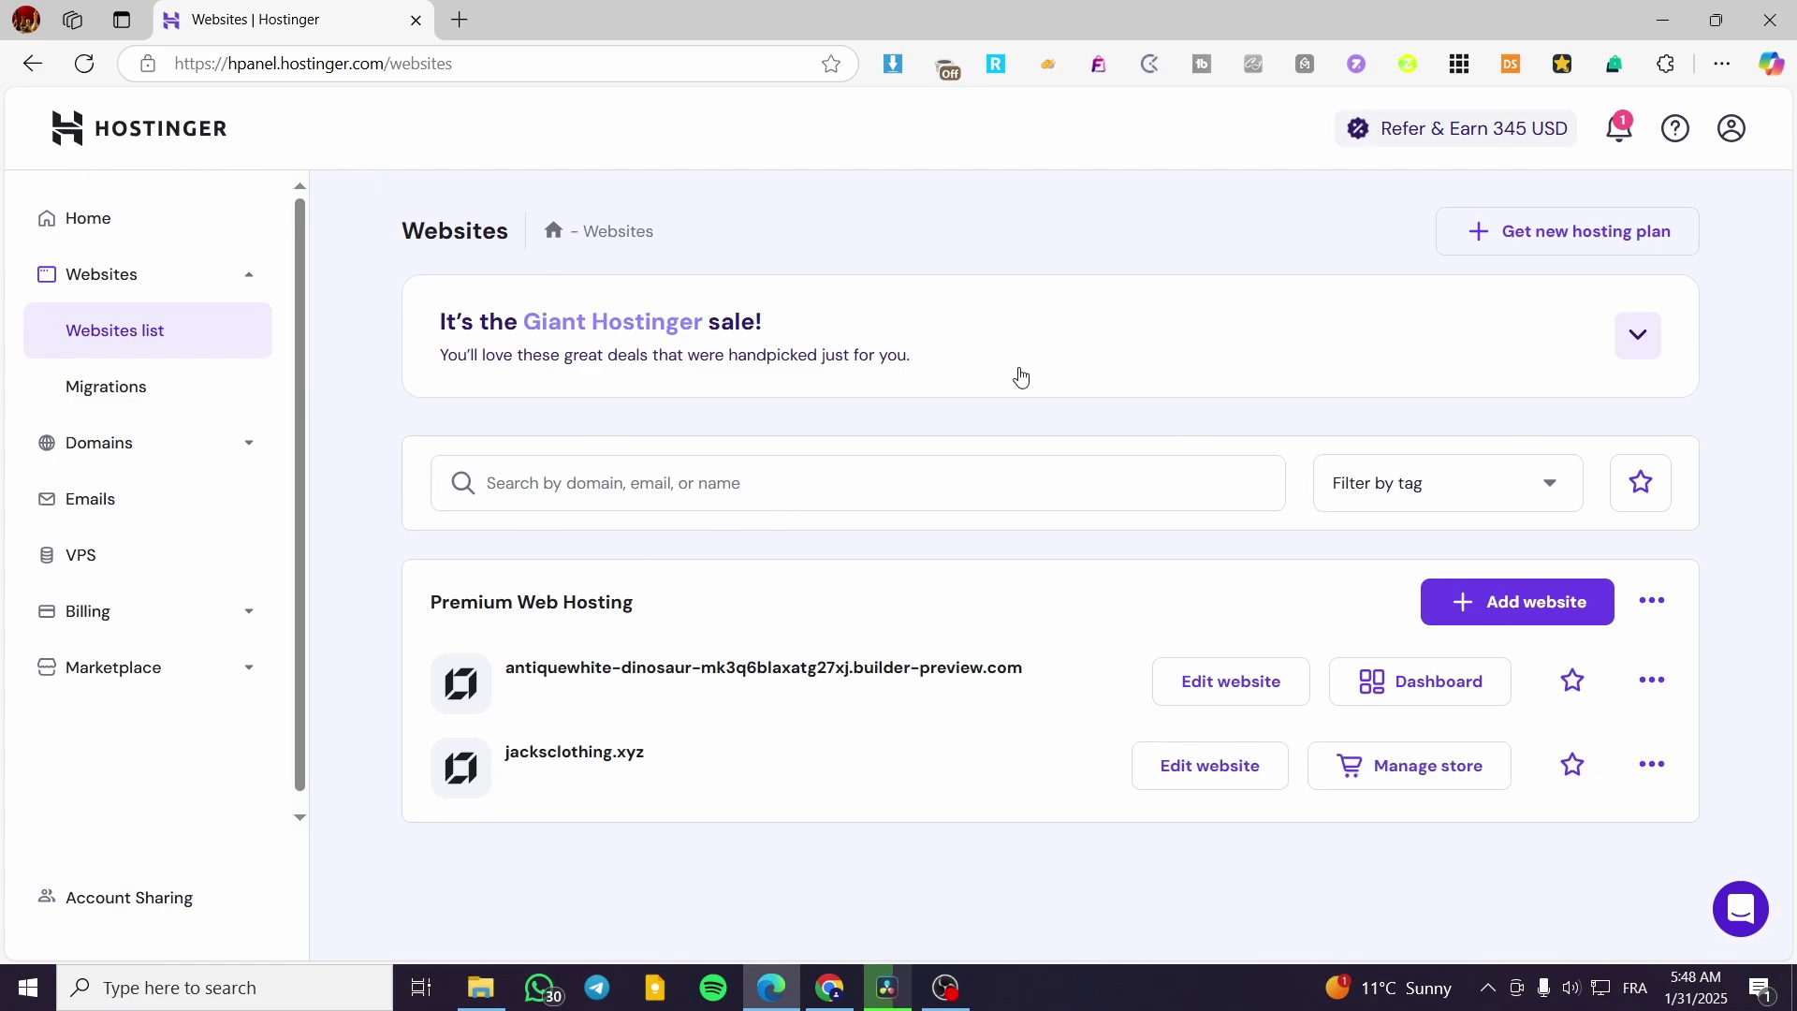
scroll(1019, 375, "down", 1)
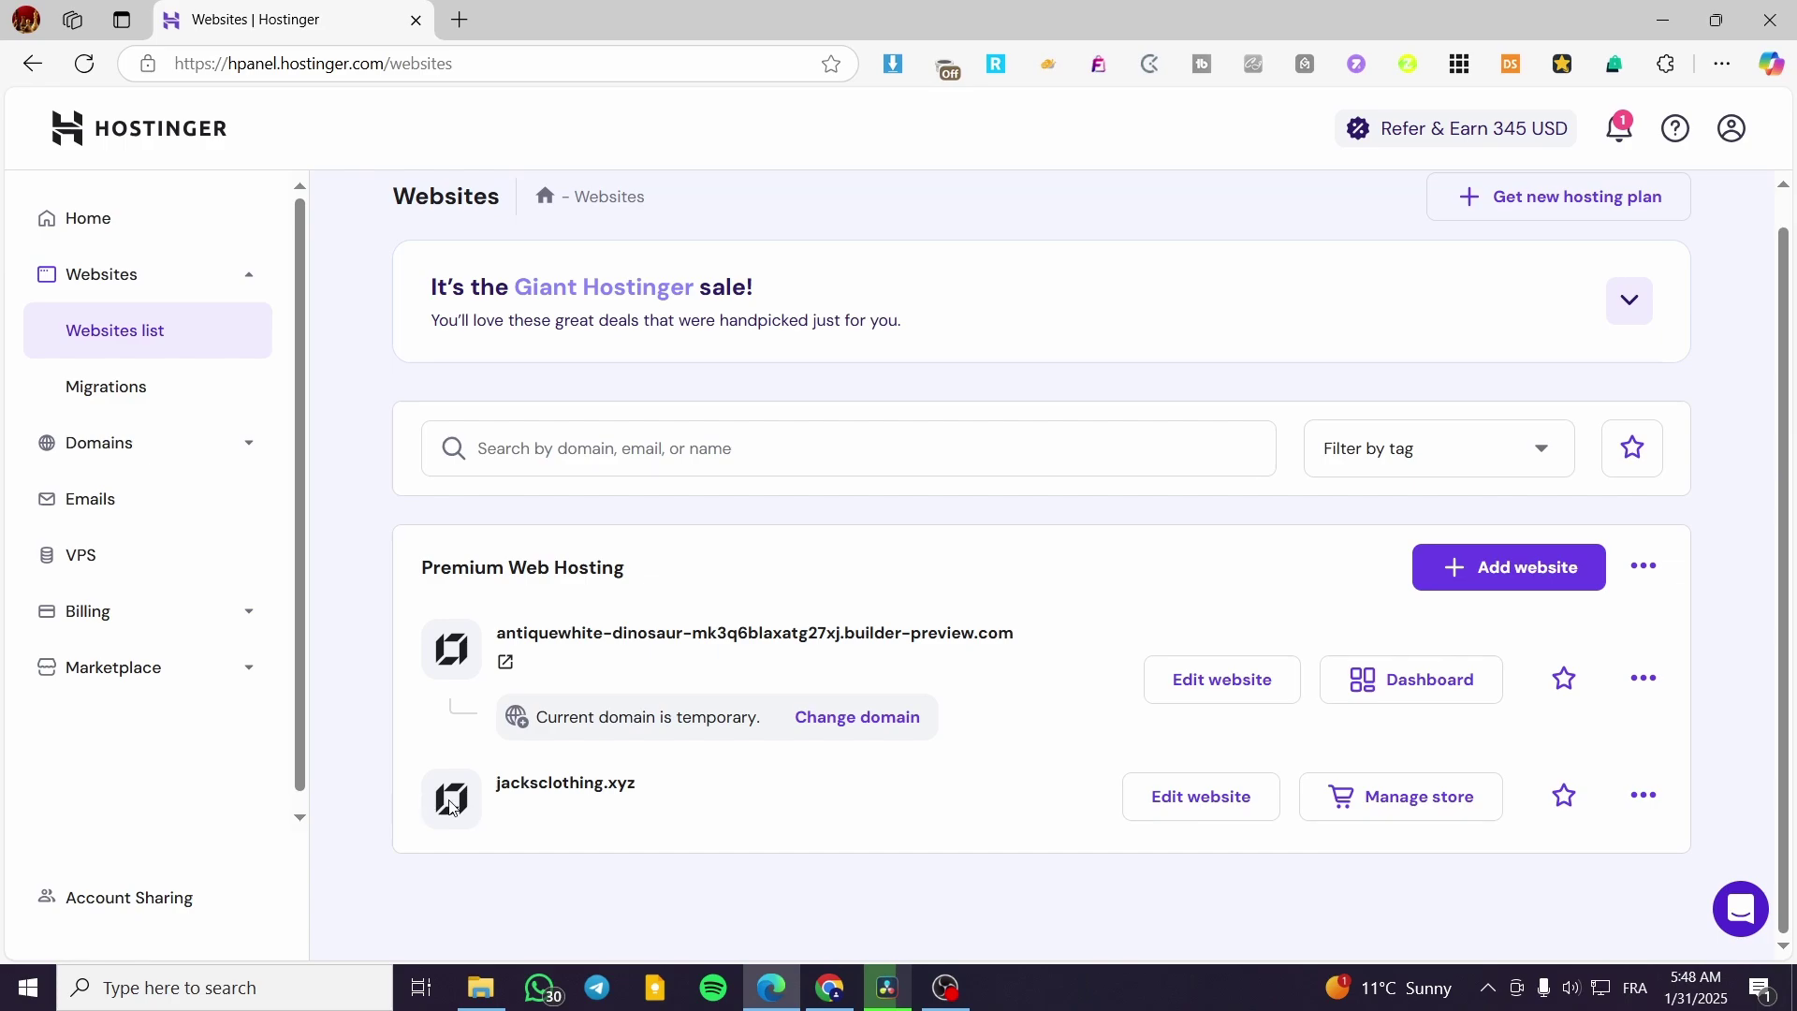
double_click(639, 786)
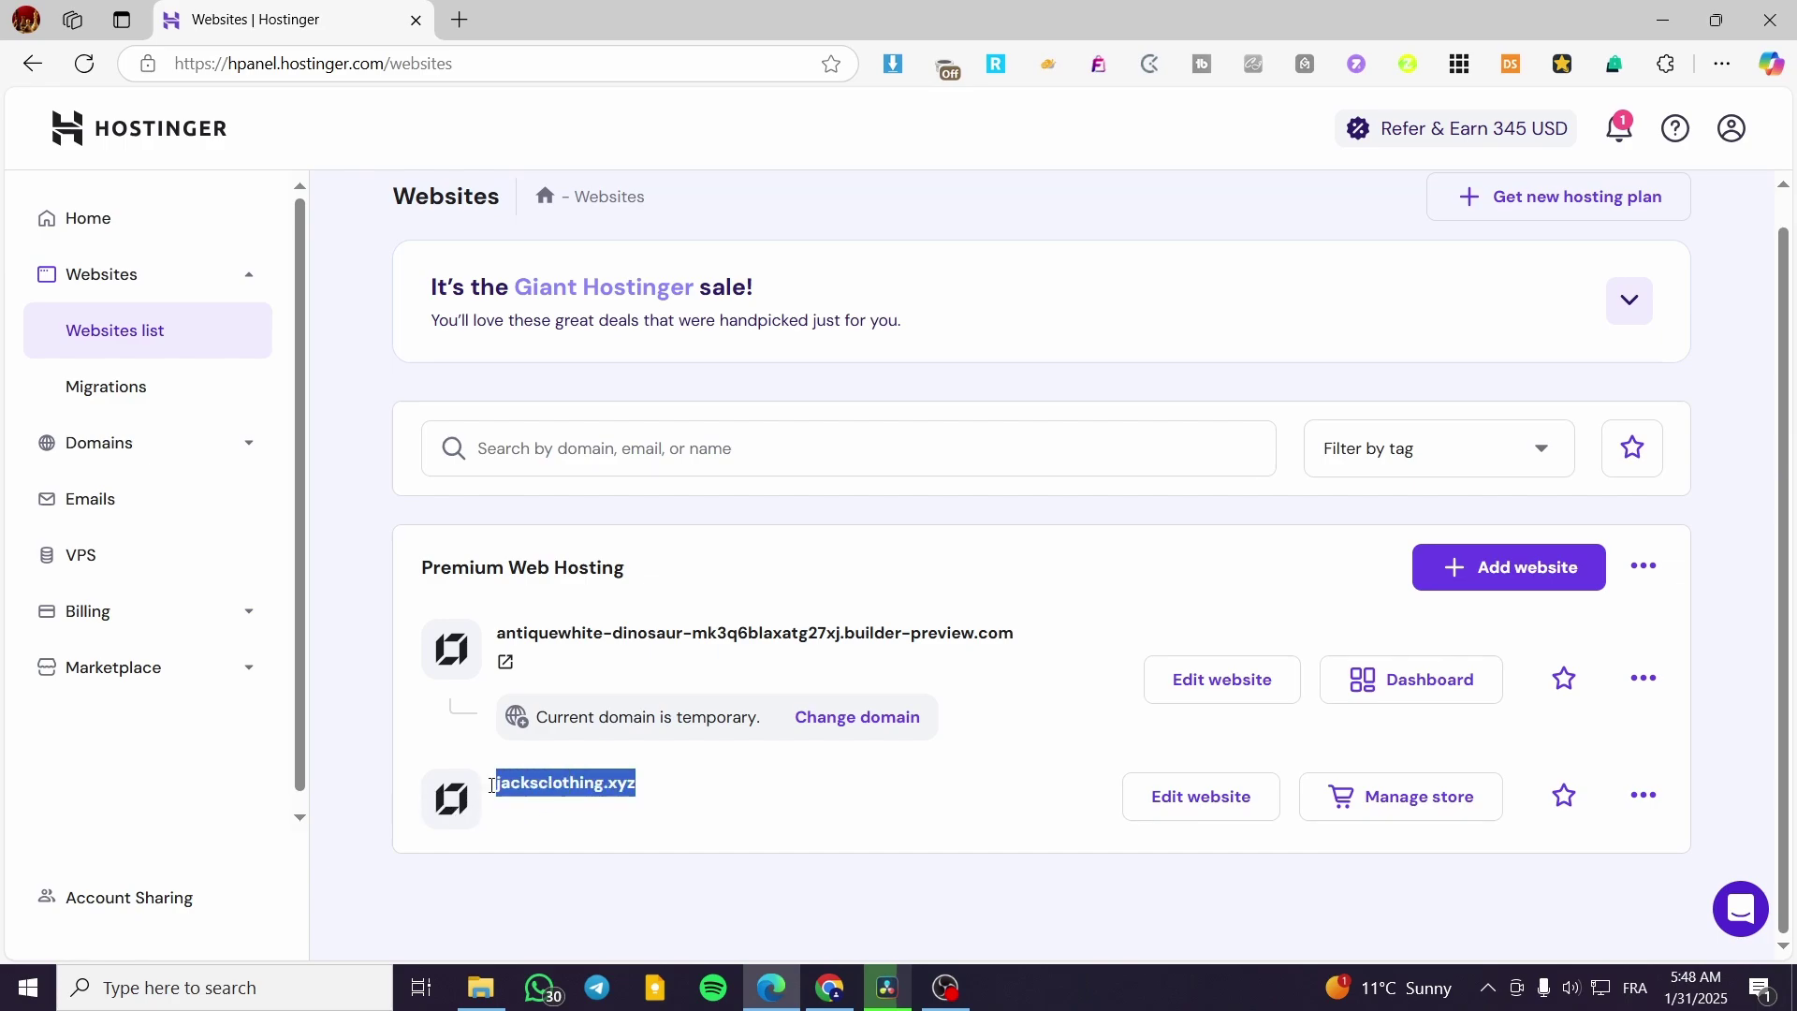
left_click(643, 802)
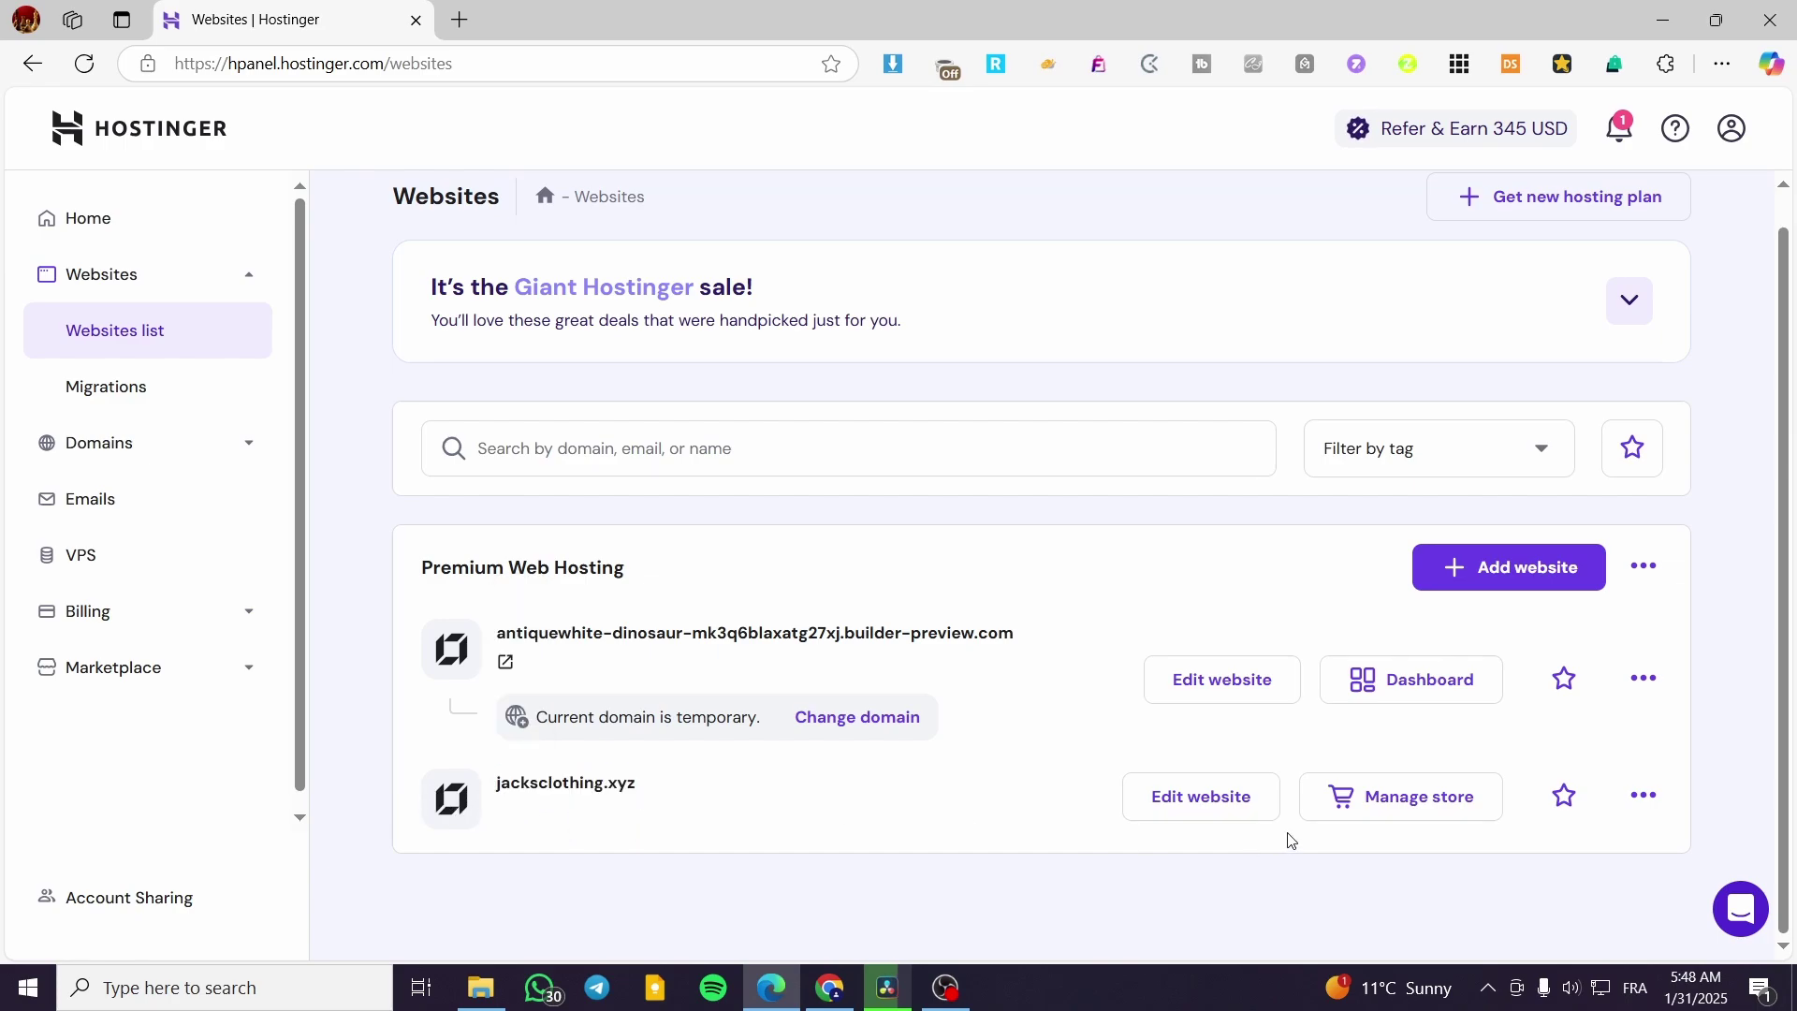
Open jacksclothing.xyz in the Website Builder and nudge the Handmade ceramics hero subtitle upward
left_click(1225, 801)
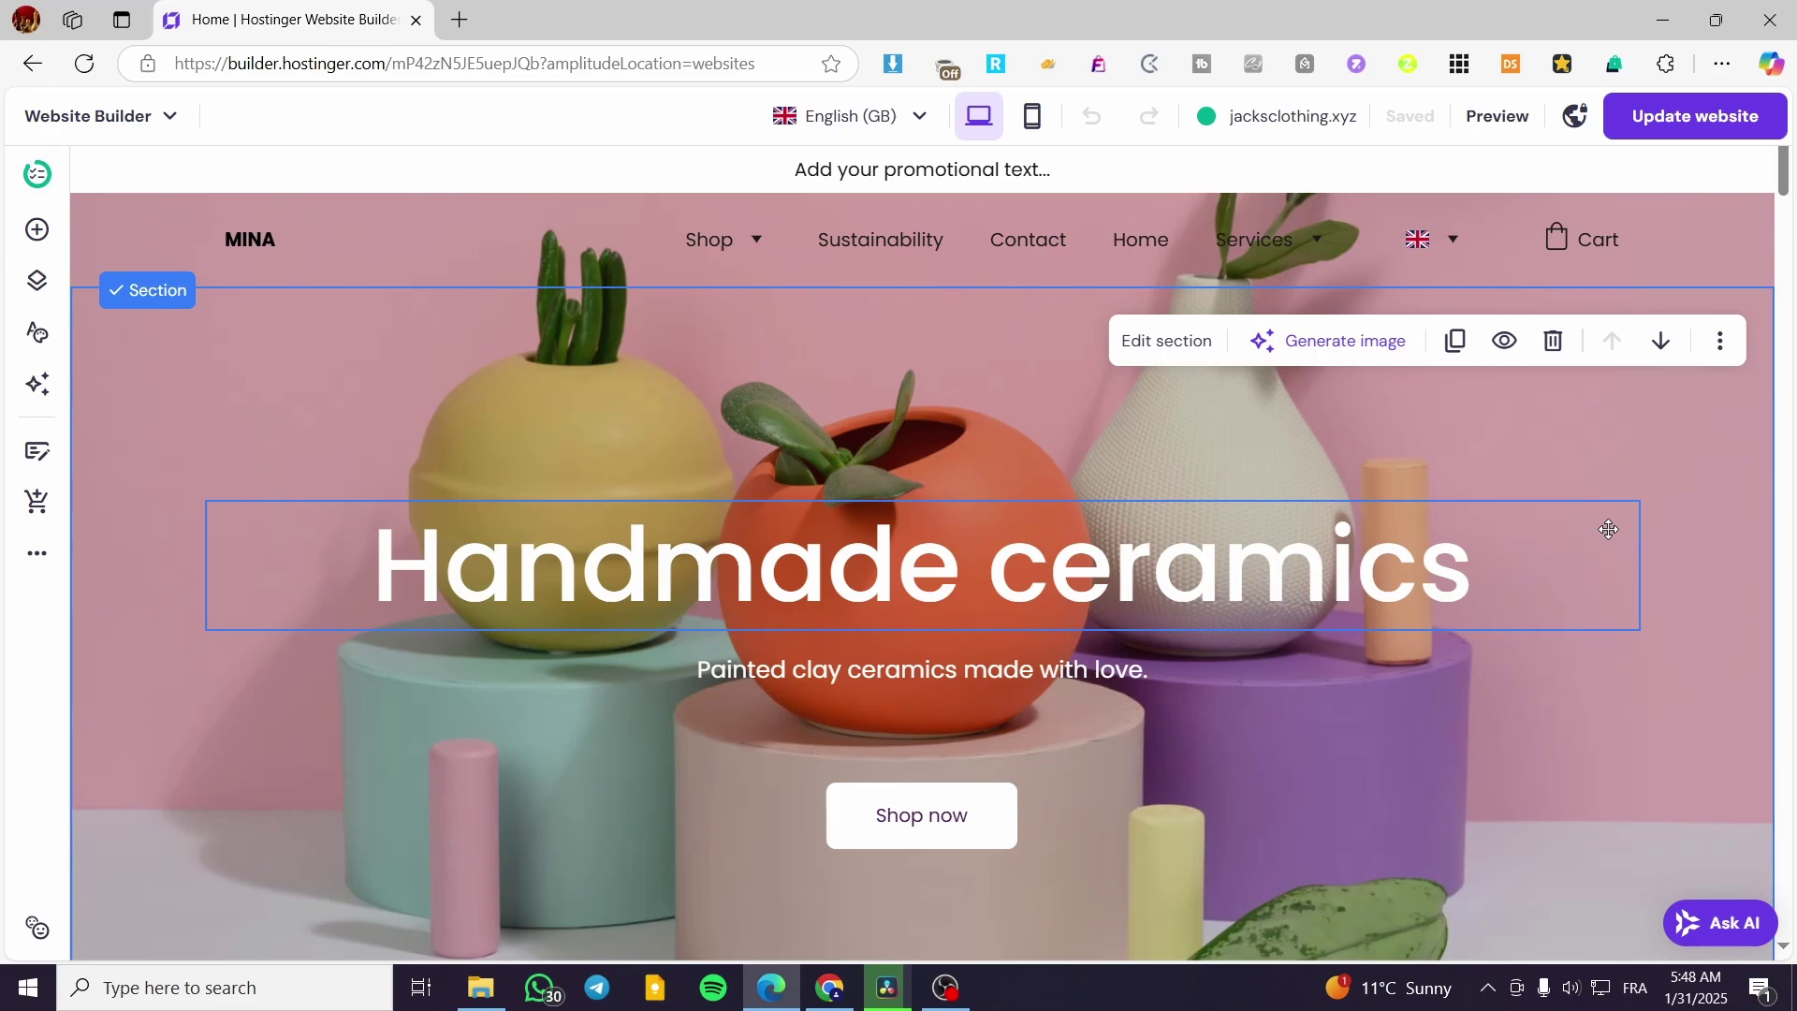
left_click(1124, 587)
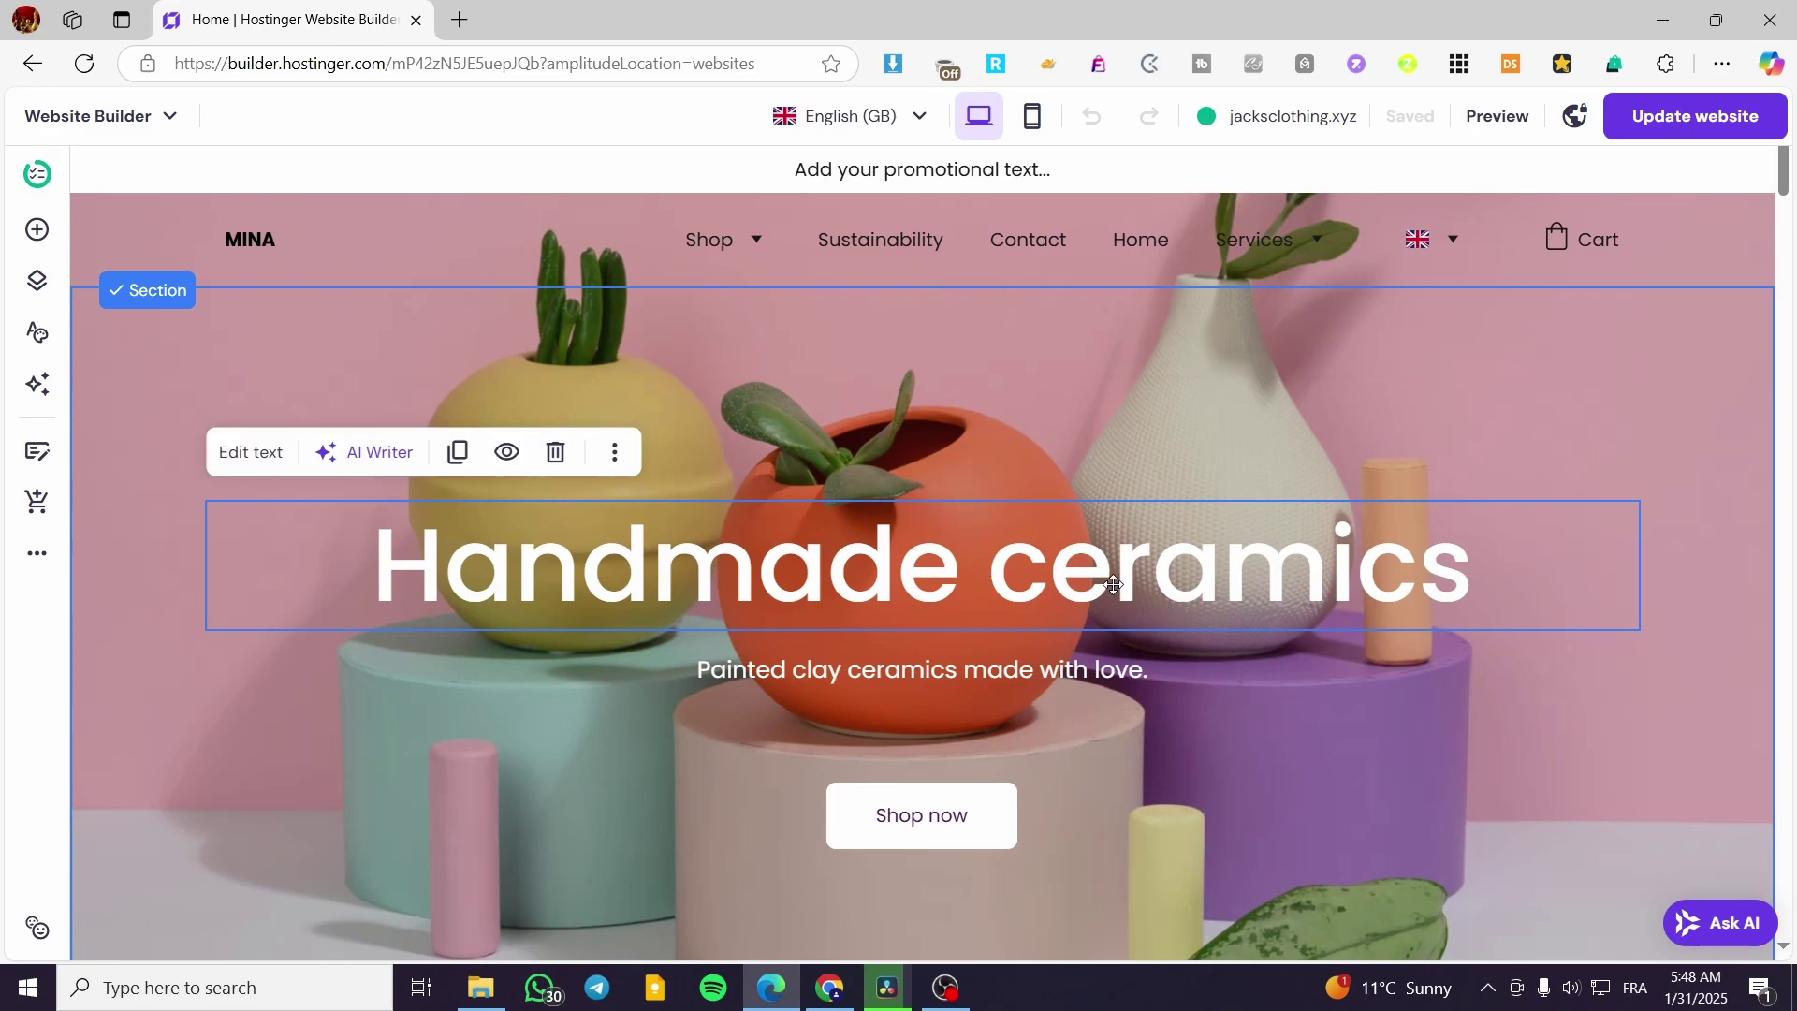
left_click(1115, 587)
left_click(1013, 682)
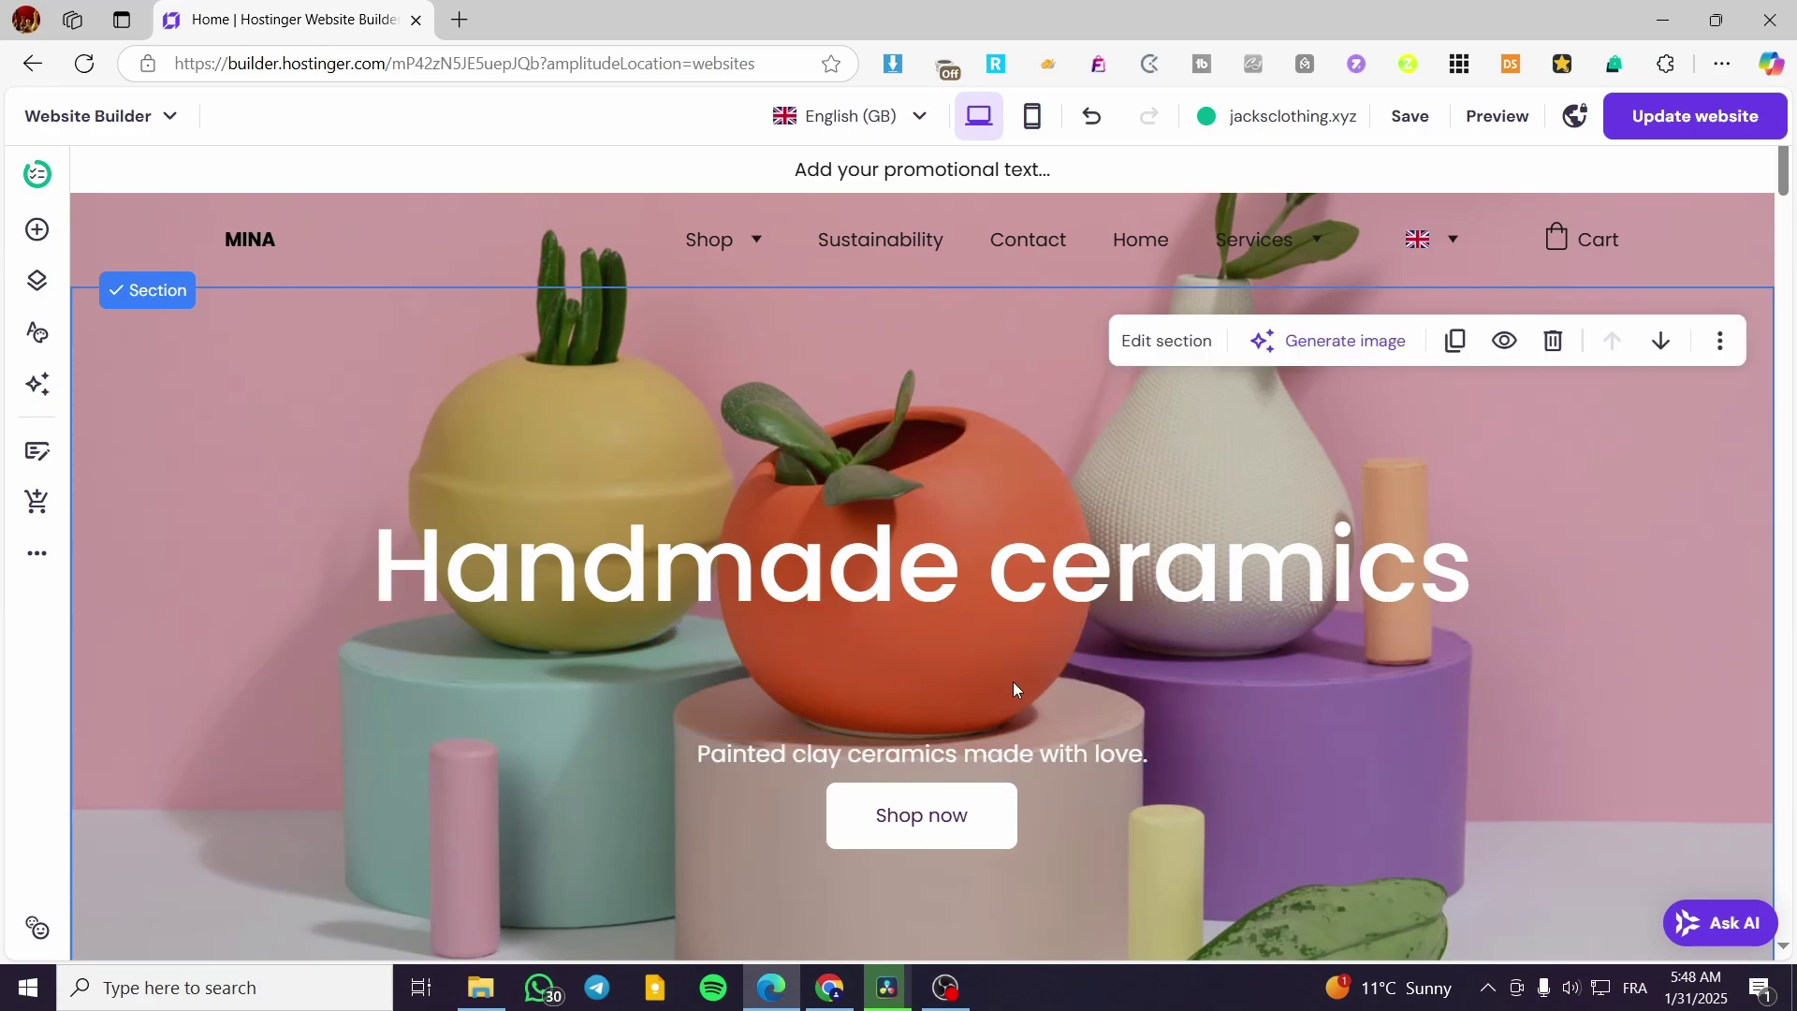
mouse_move(1013, 682)
left_mouse_down()
mouse_move(992, 717)
mouse_move(985, 659)
left_mouse_up()
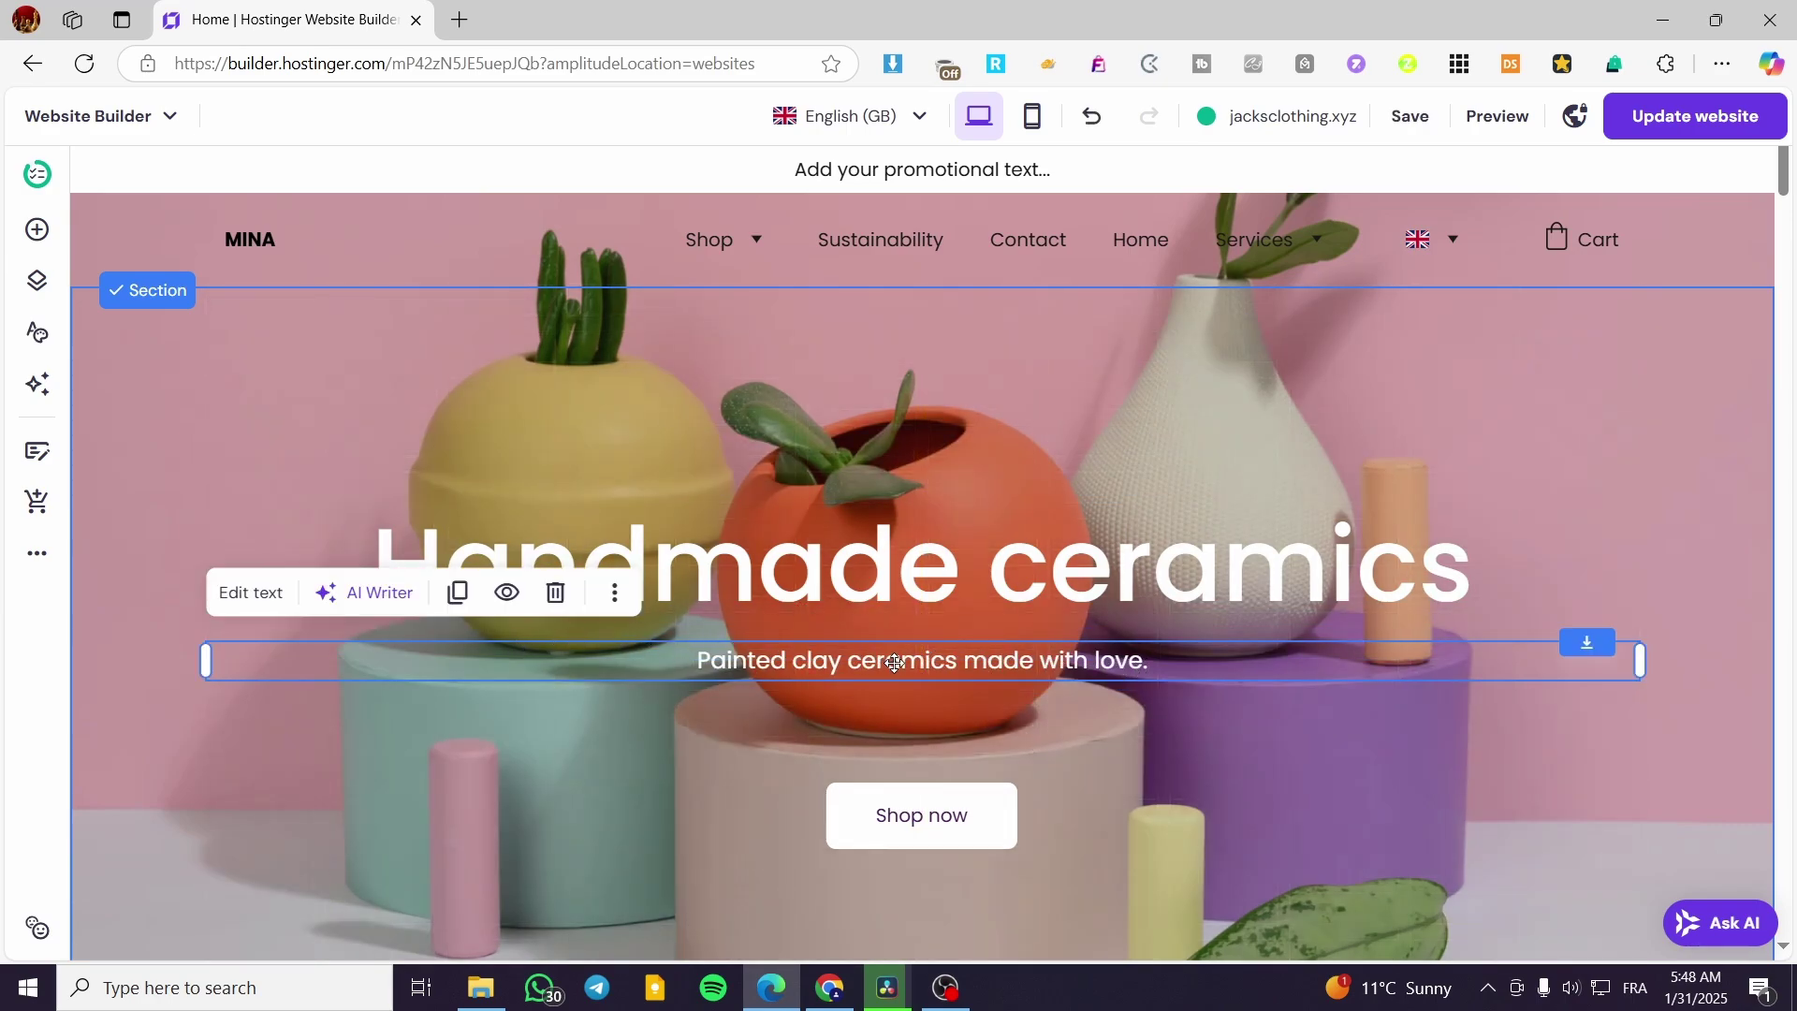
Select 'with' in the hero subtitle and give it a Page link to Services
left_click(251, 592)
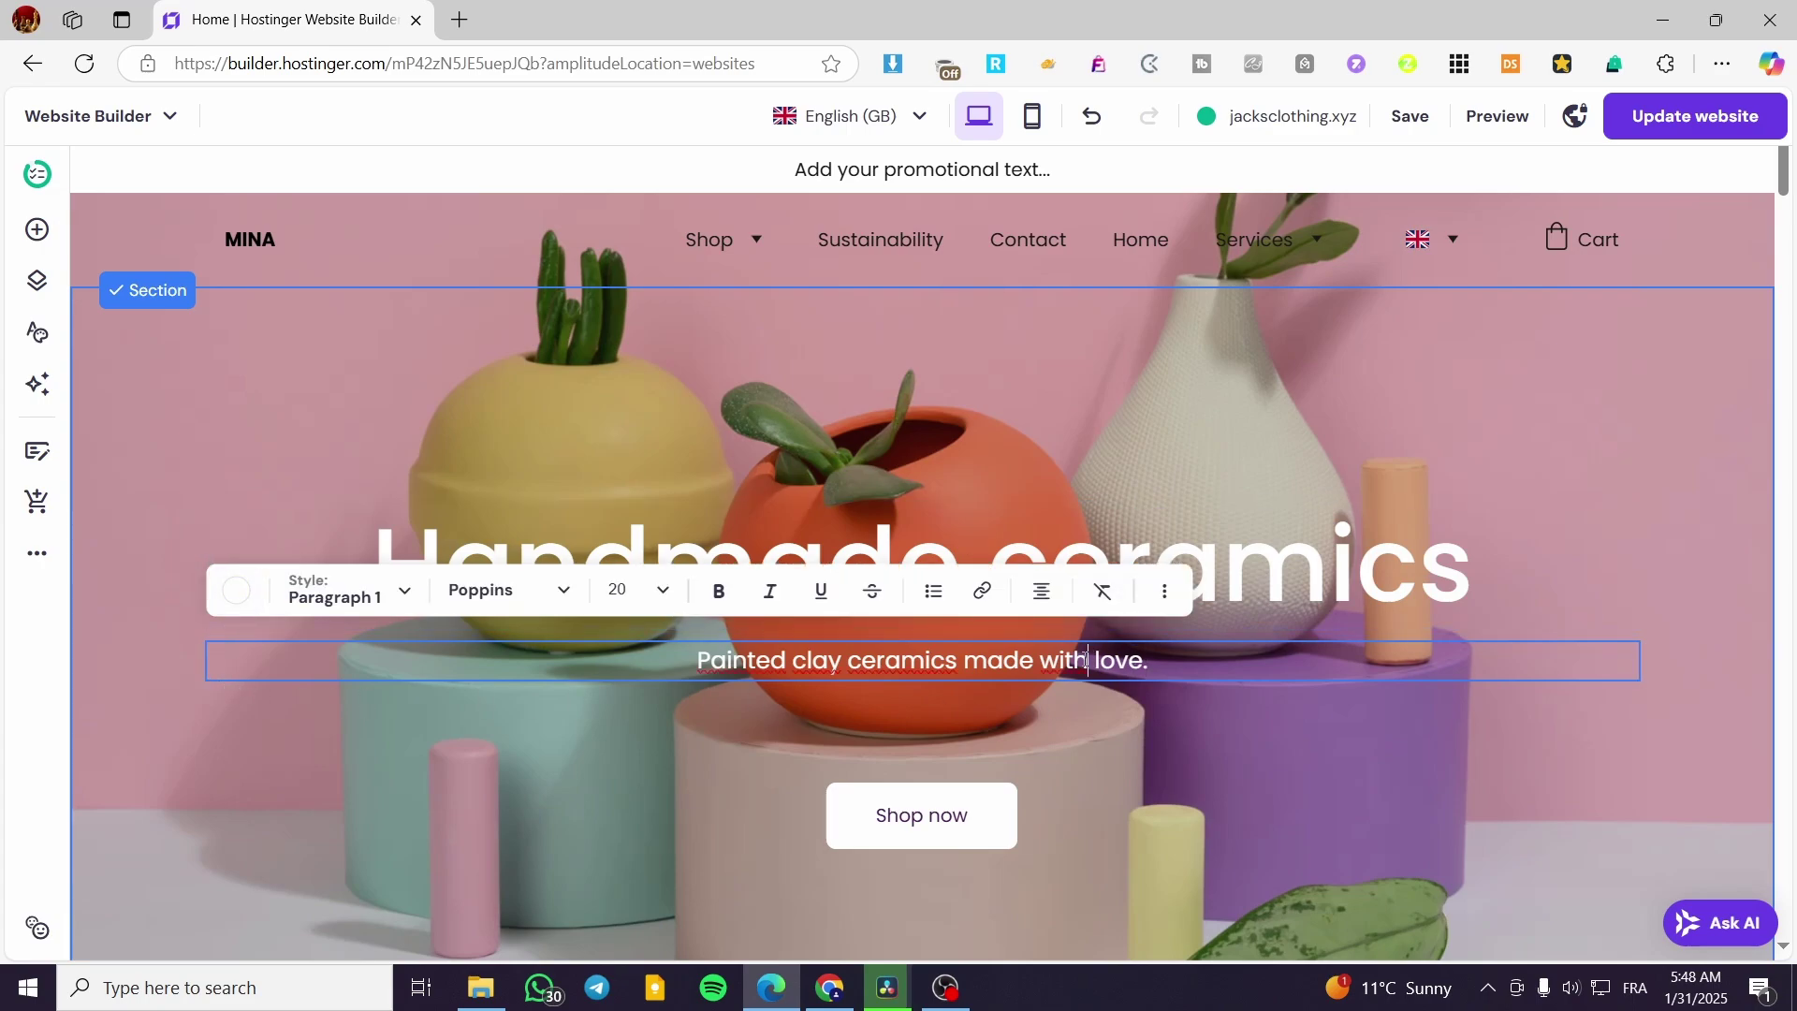
left_click_drag(1086, 661, 1049, 658)
left_click(981, 591)
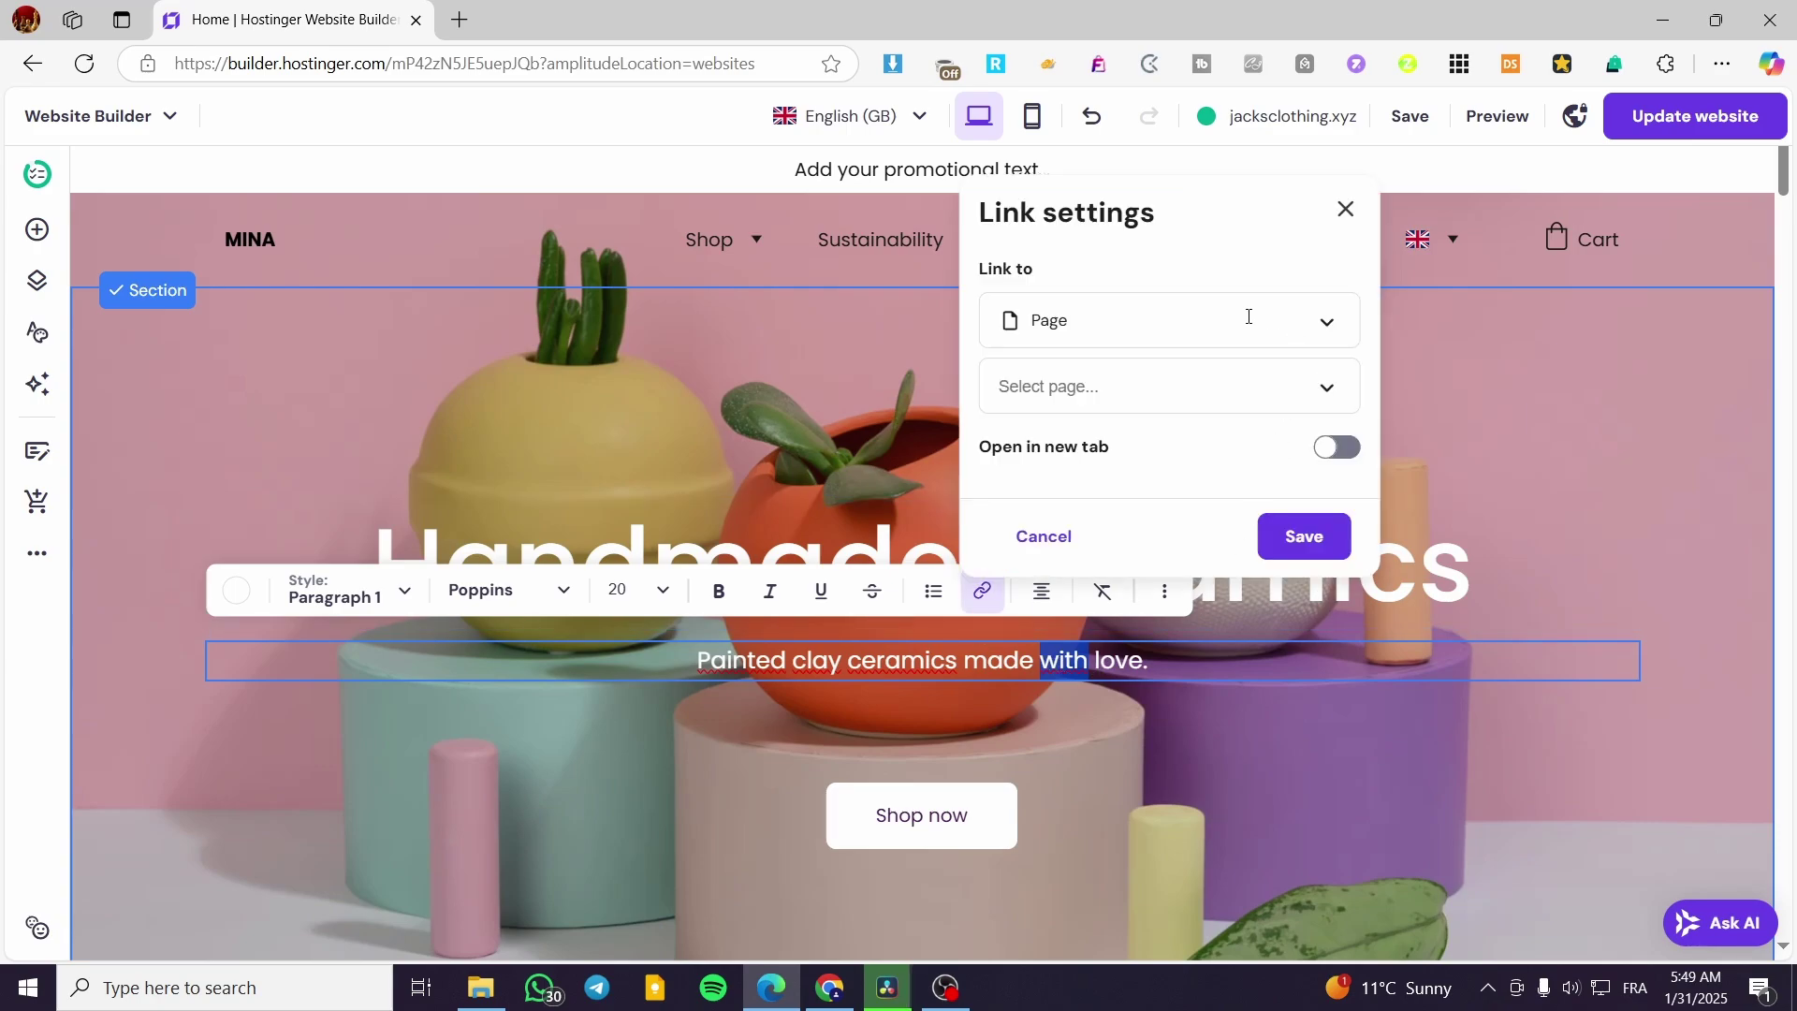
left_click(1338, 332)
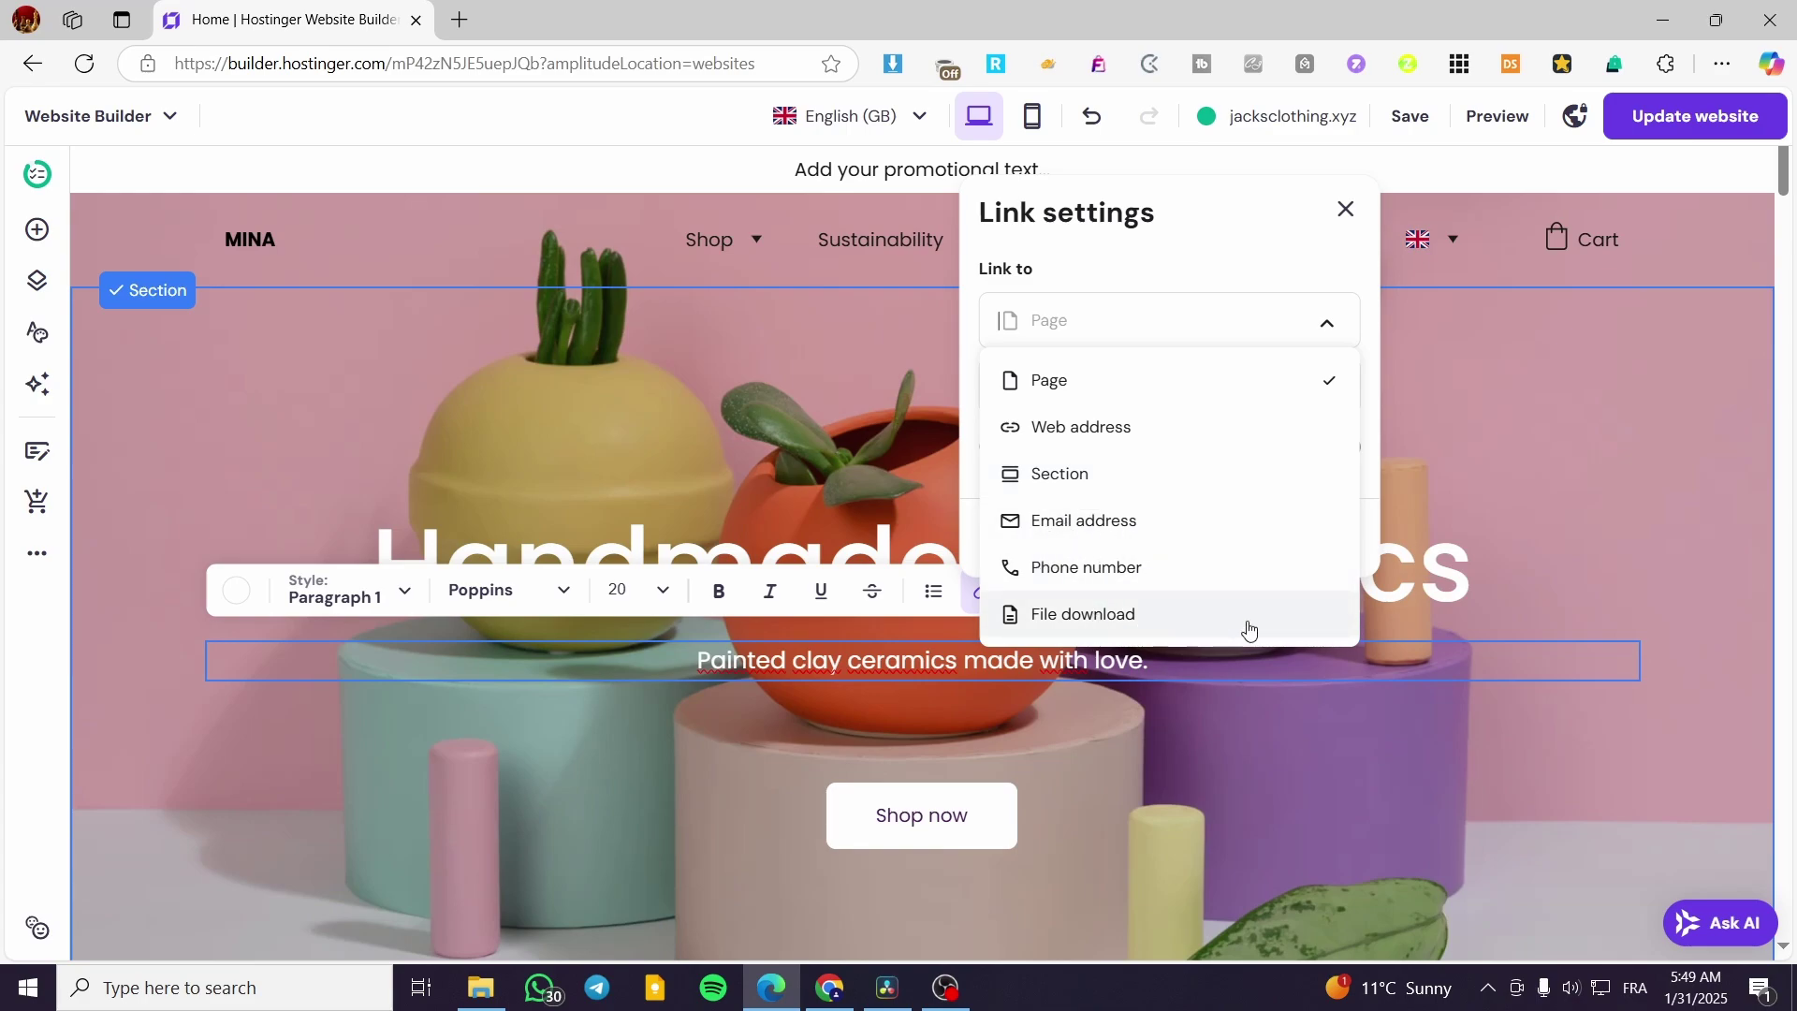
left_click(1159, 378)
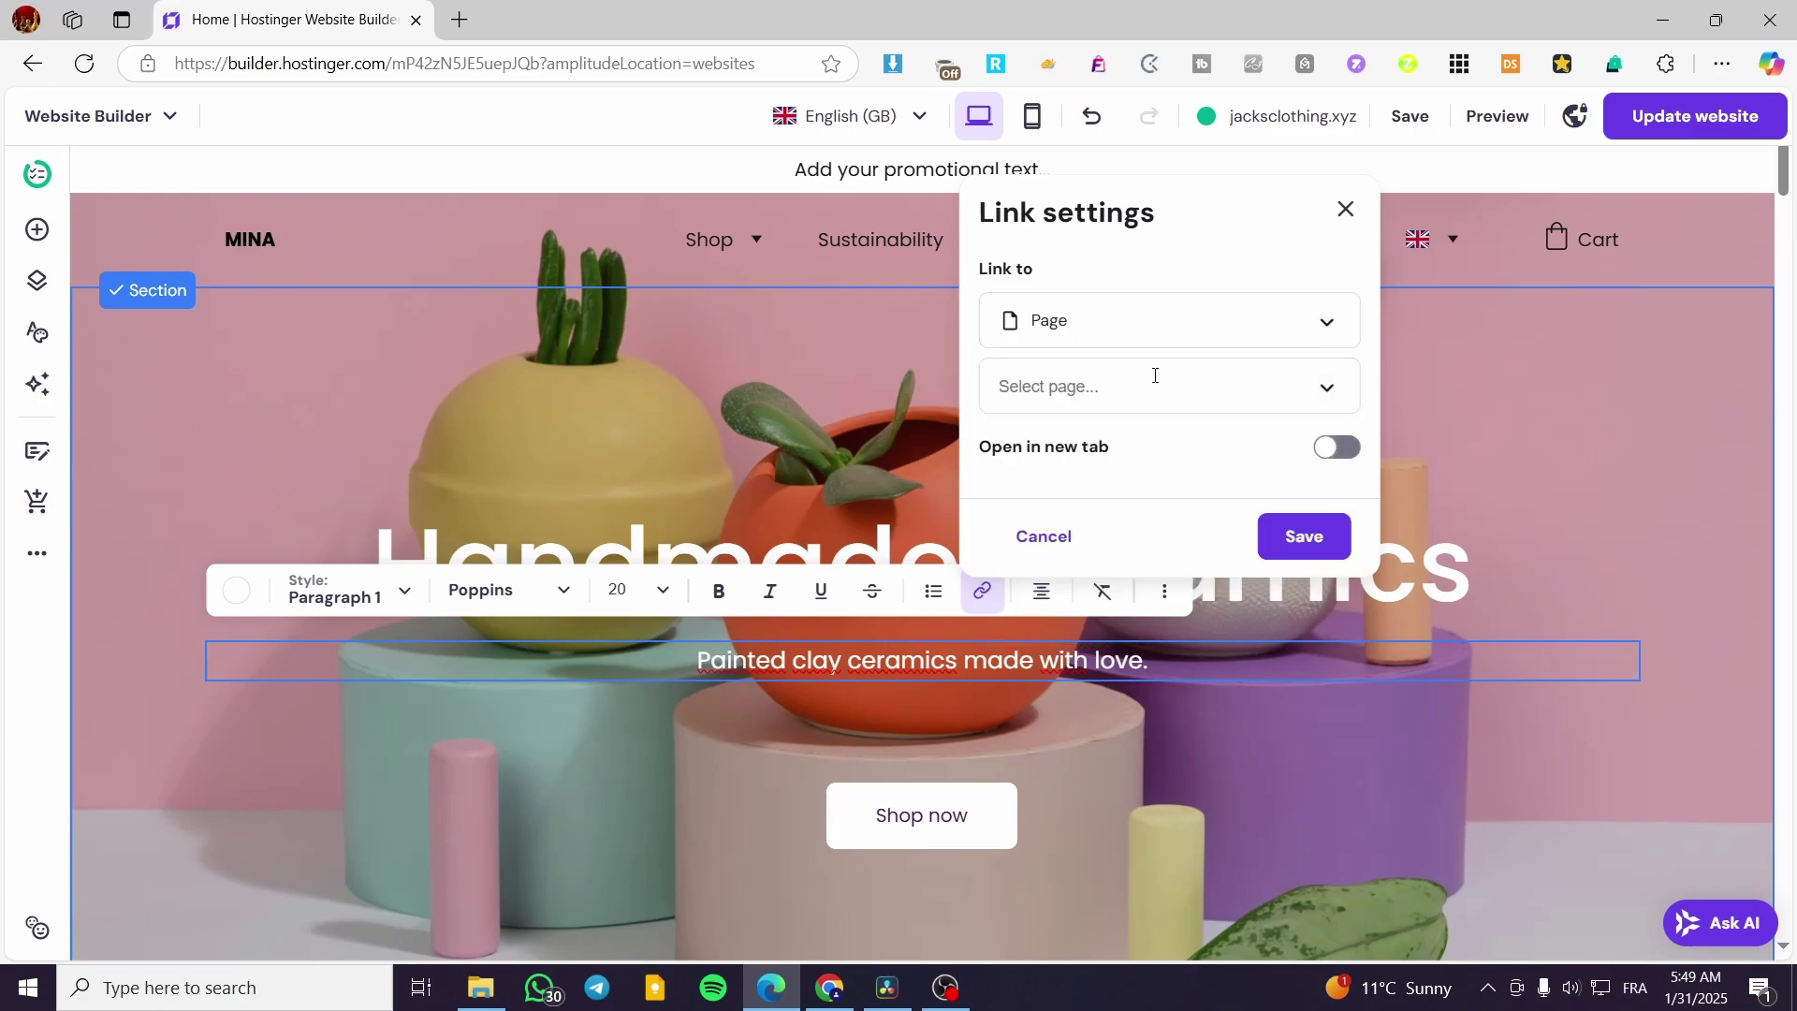
left_click(1331, 383)
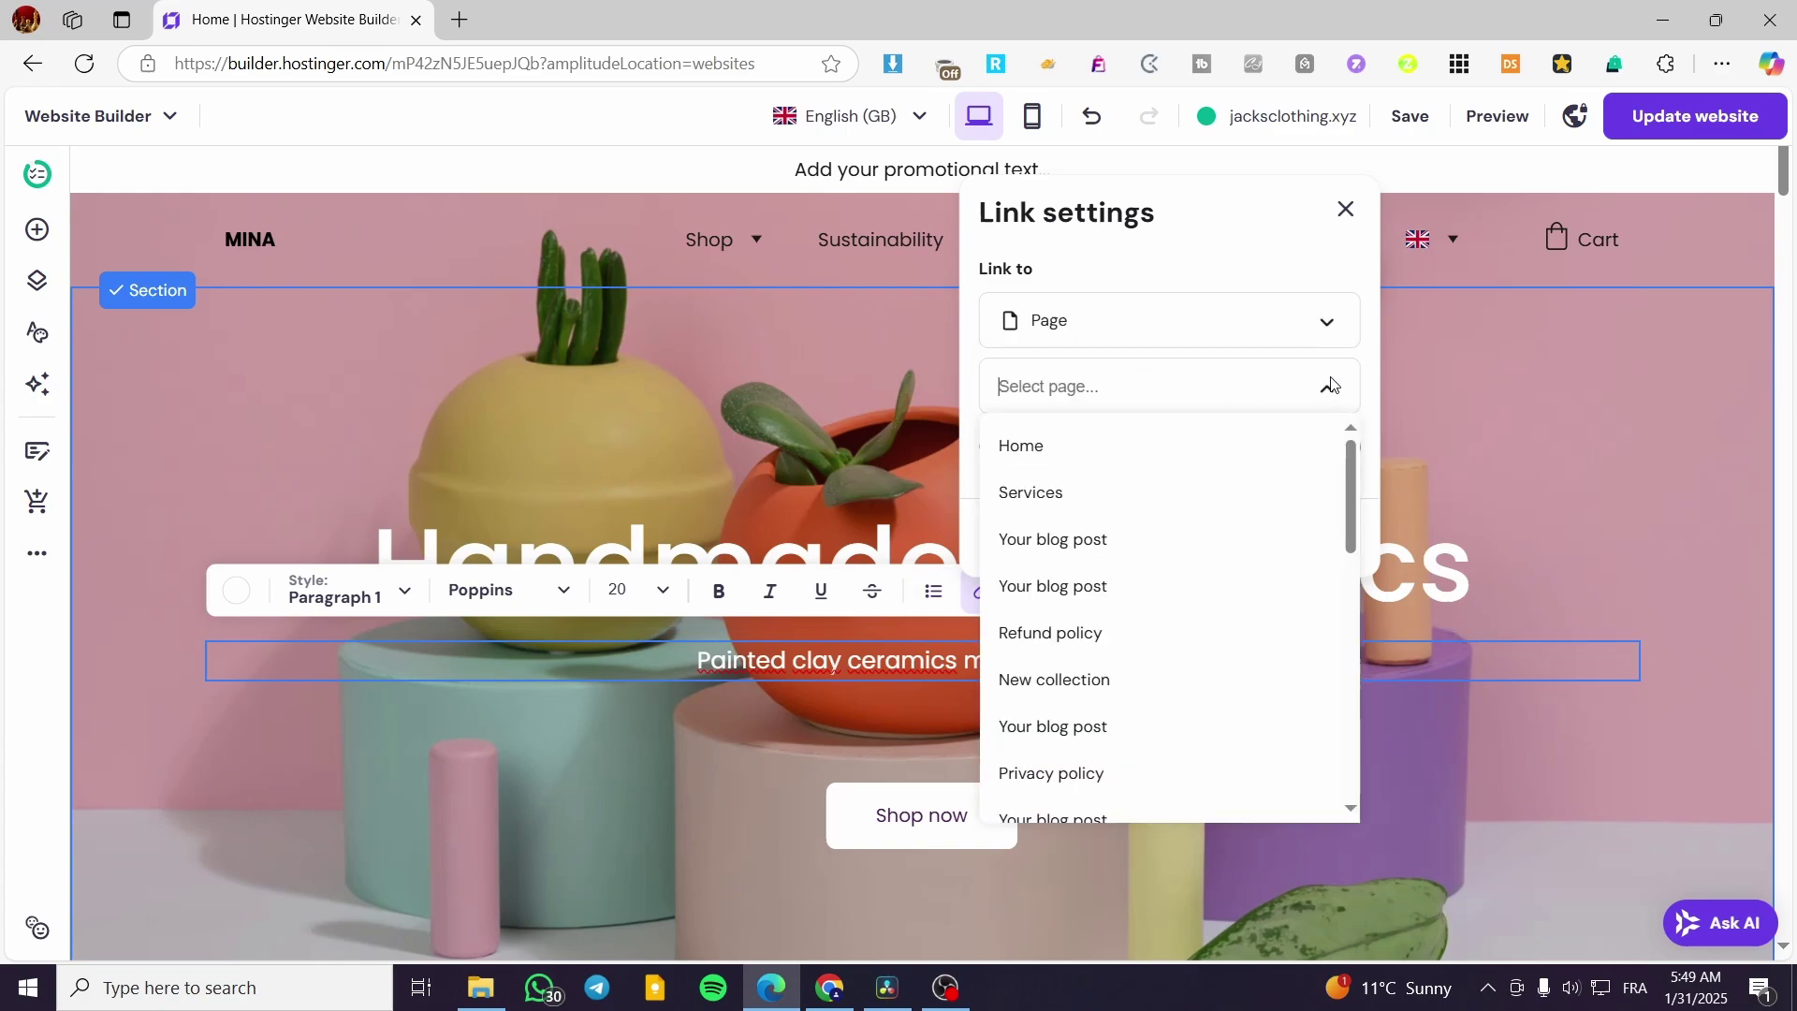
left_click(1234, 506)
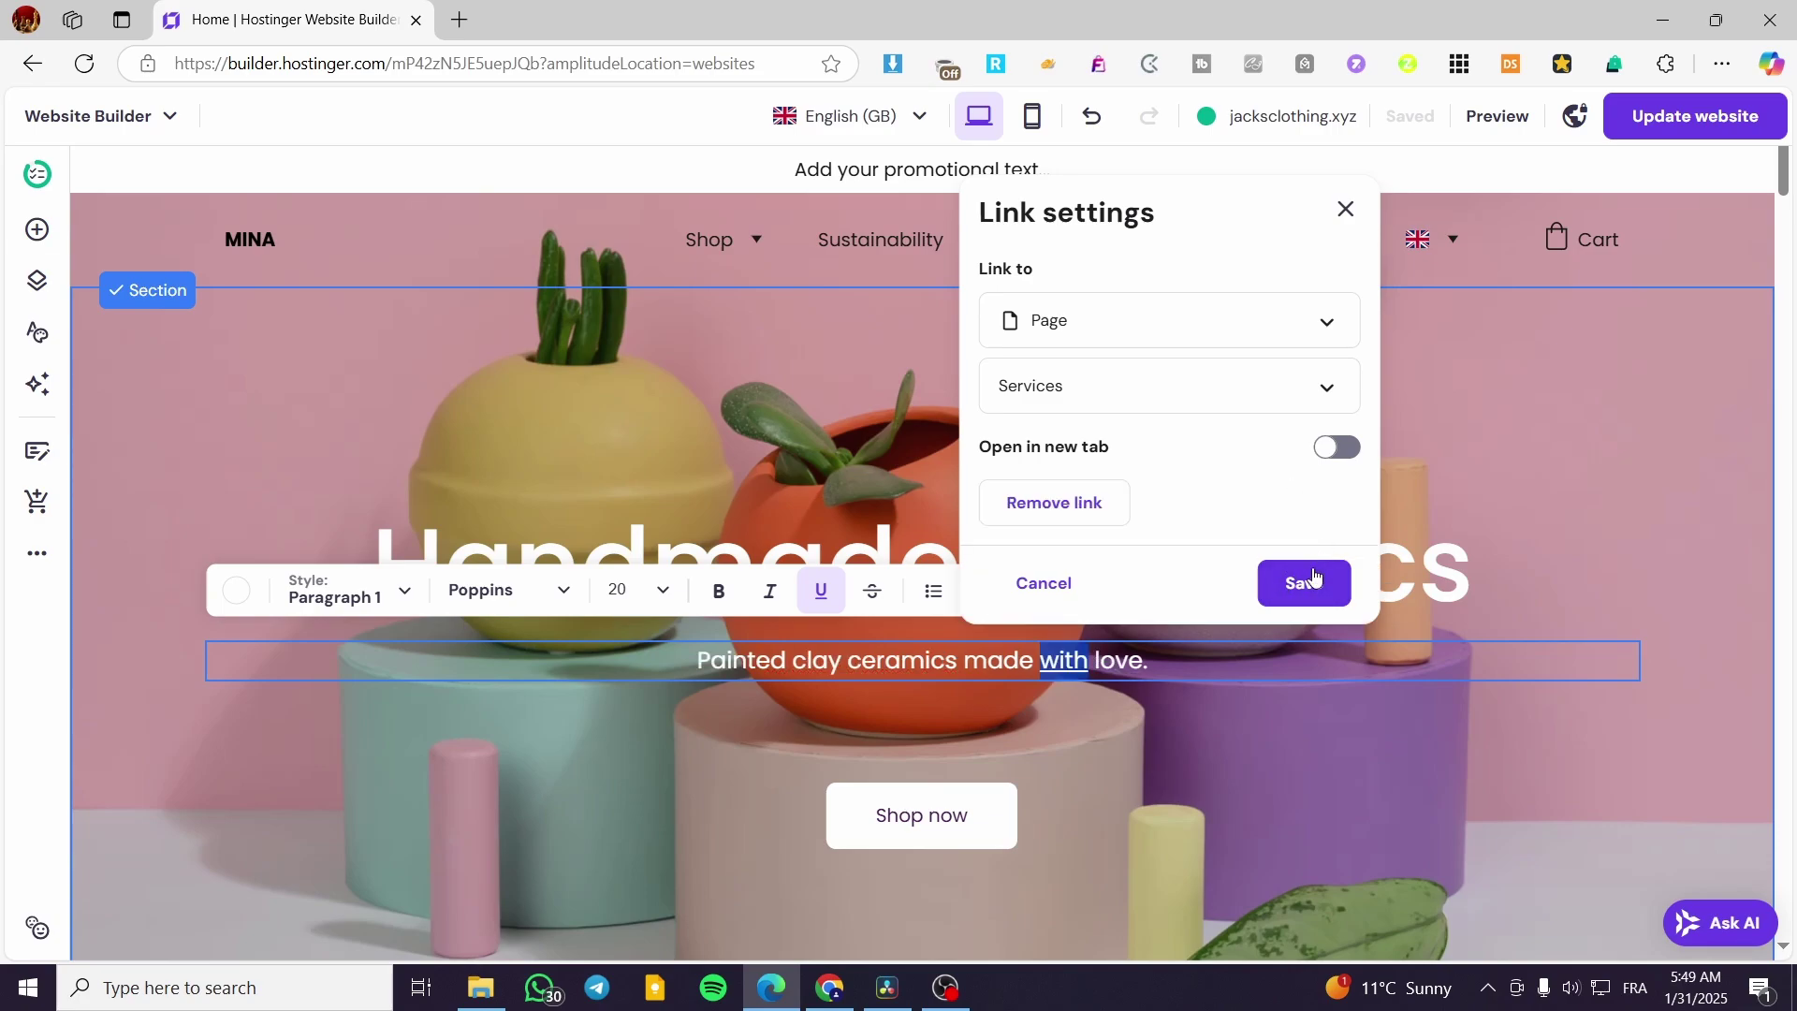
left_click(1301, 580)
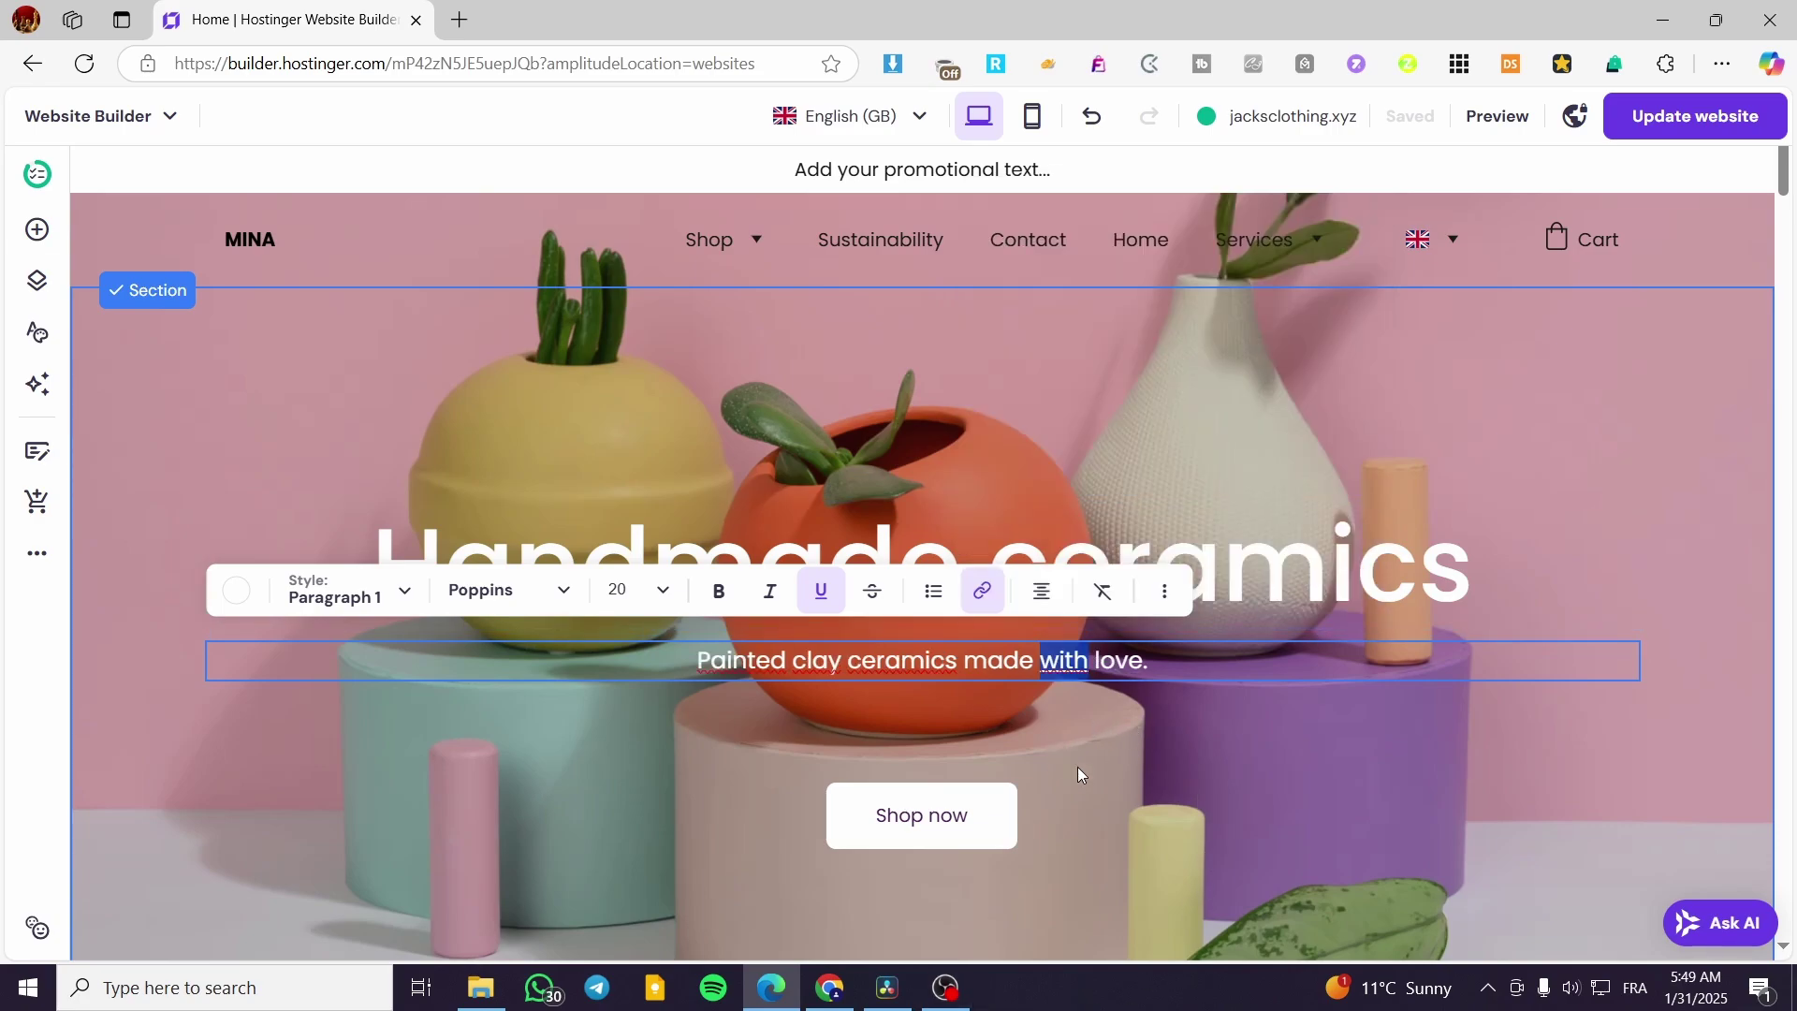
Exit subtitle text editing and save the jacksclothing.xyz site
key("Escape")
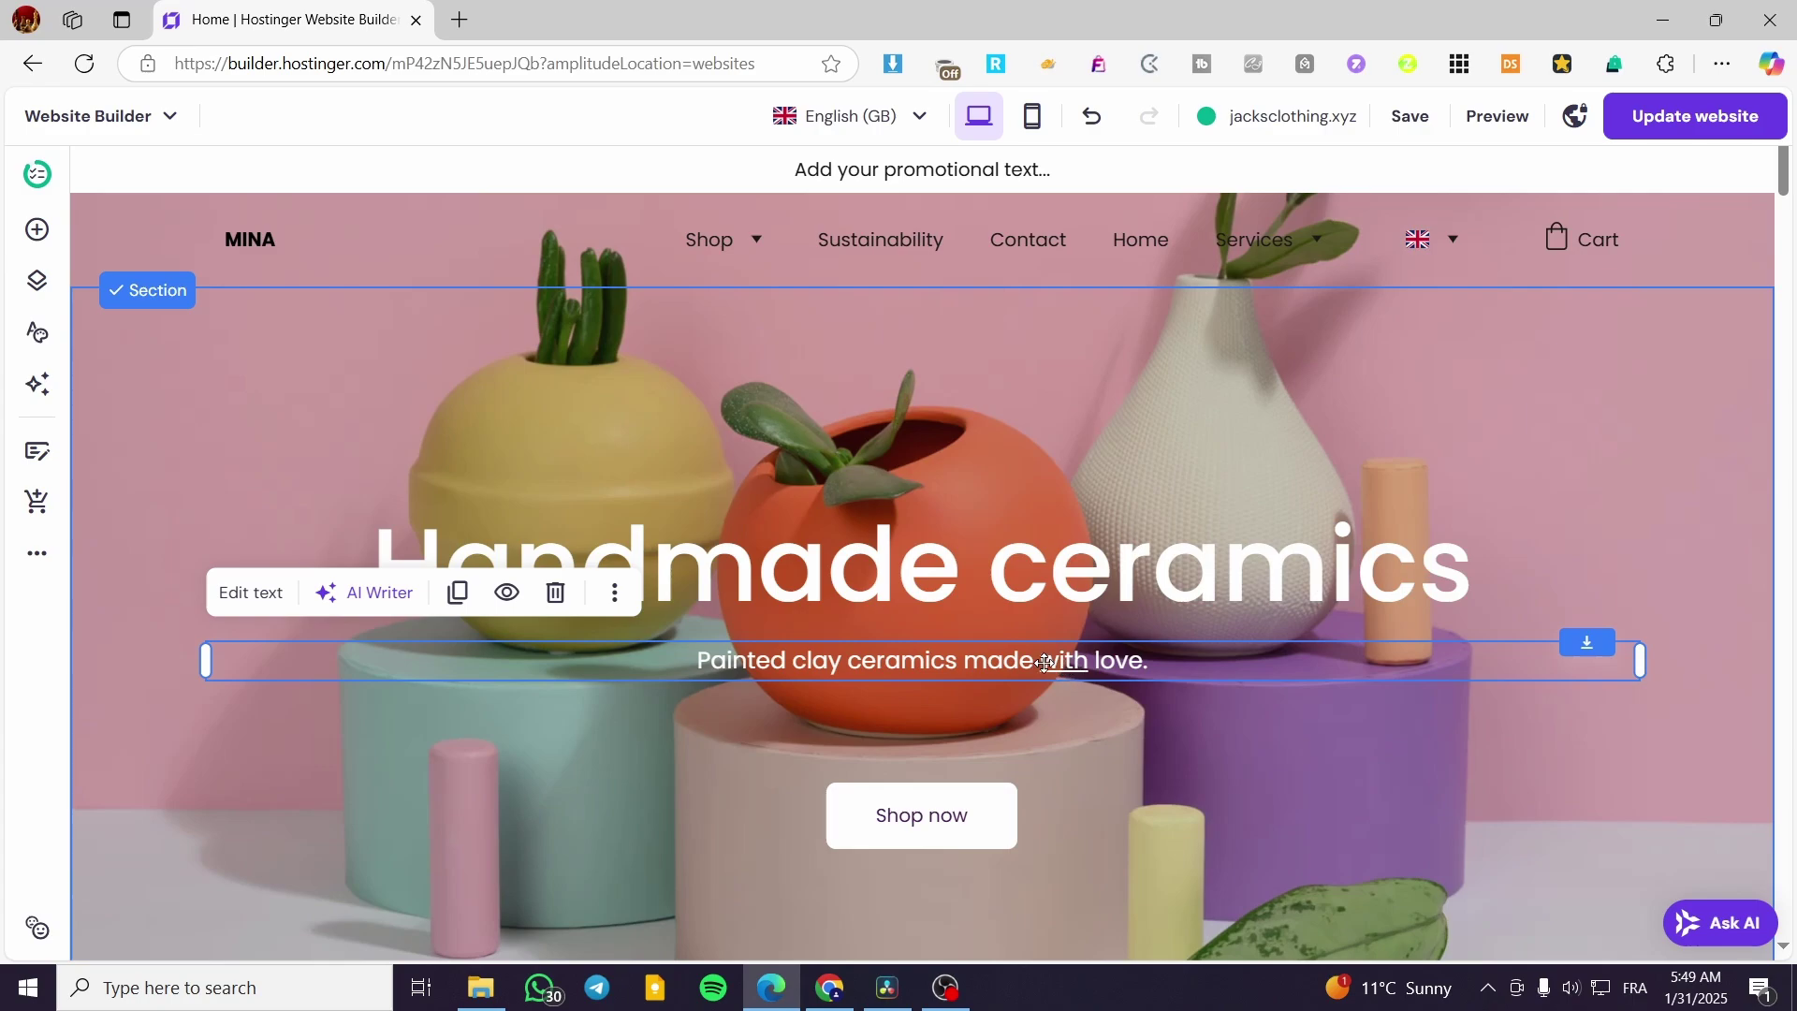
left_click(1410, 116)
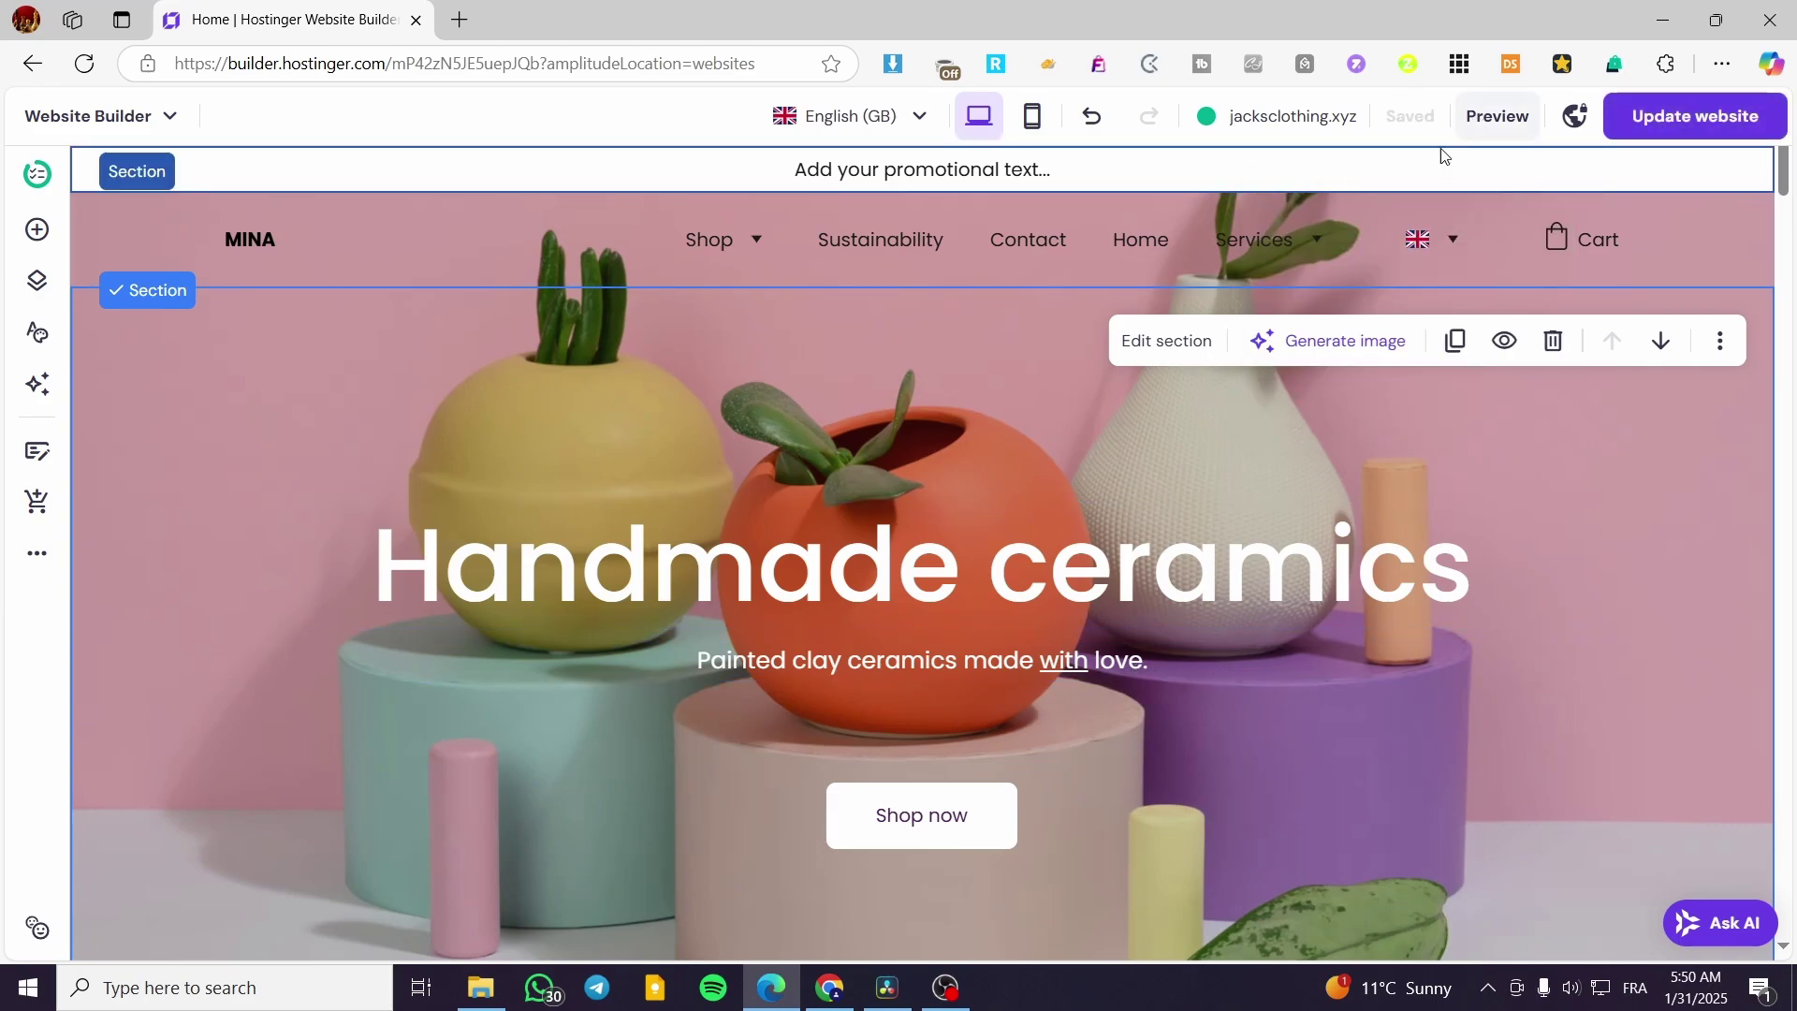
Preview the site and follow the 'with' link to confirm it opens Services
left_click(1495, 116)
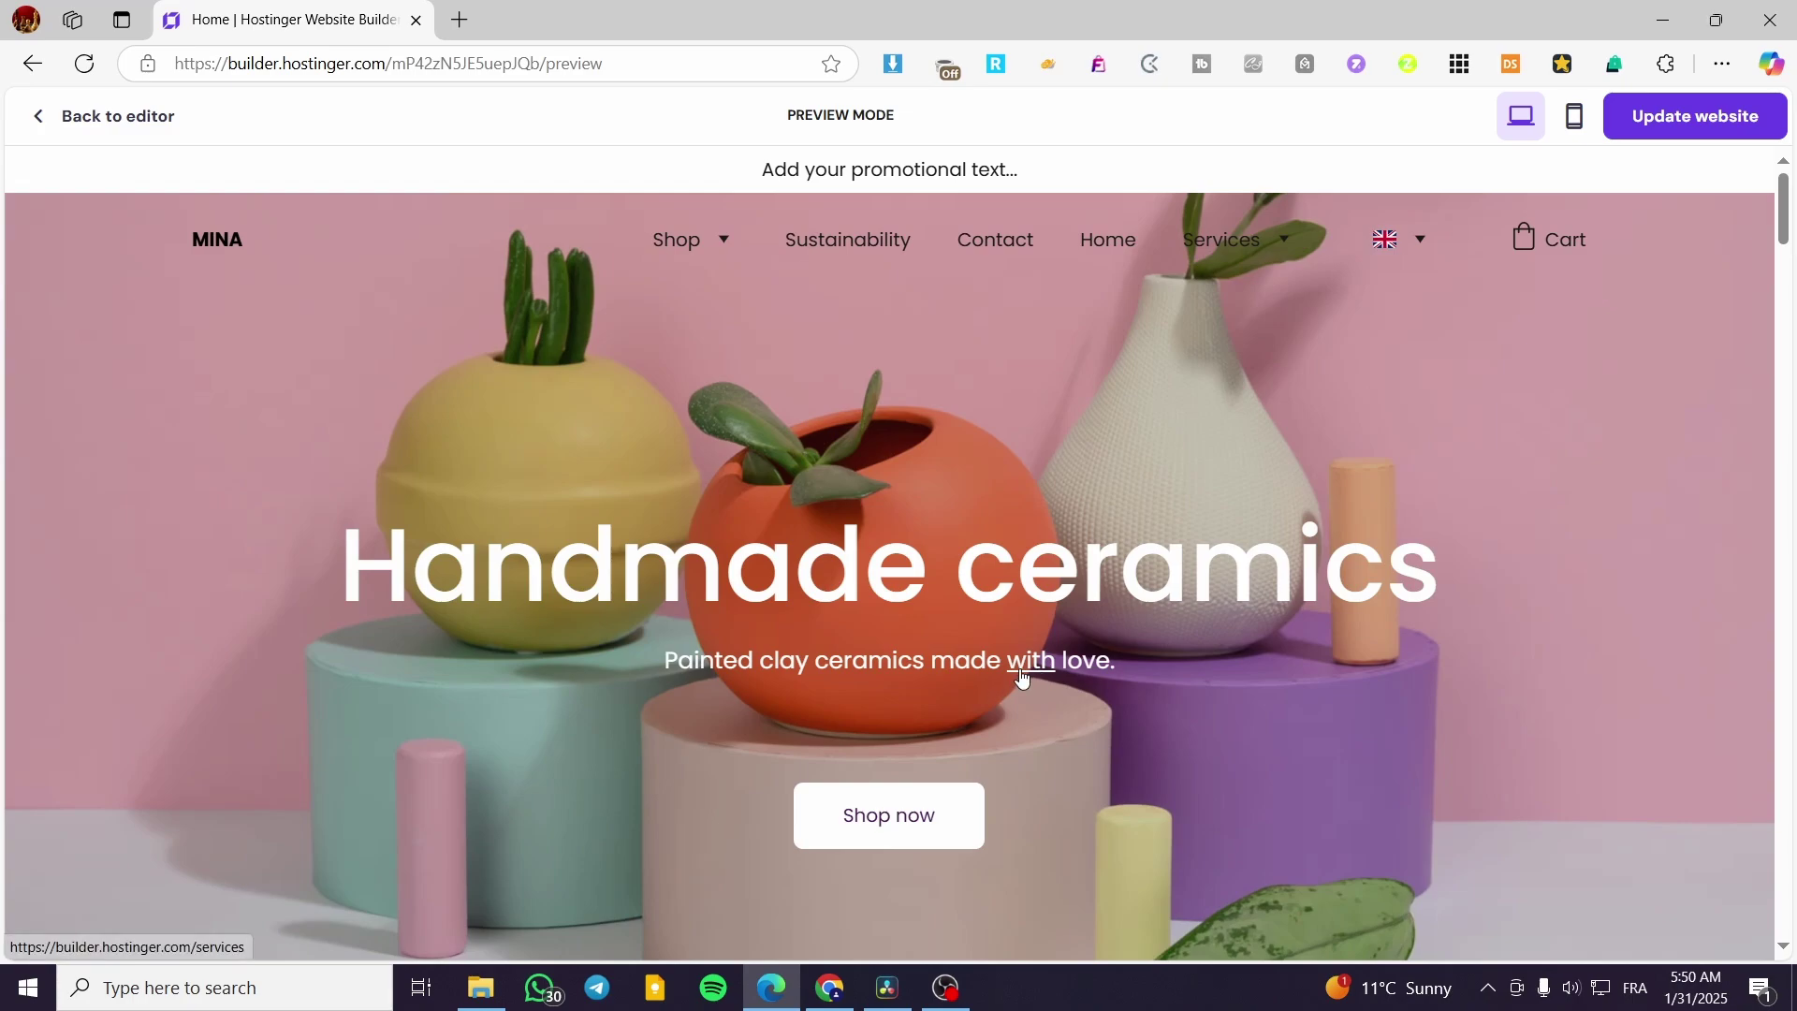
left_click(1032, 670)
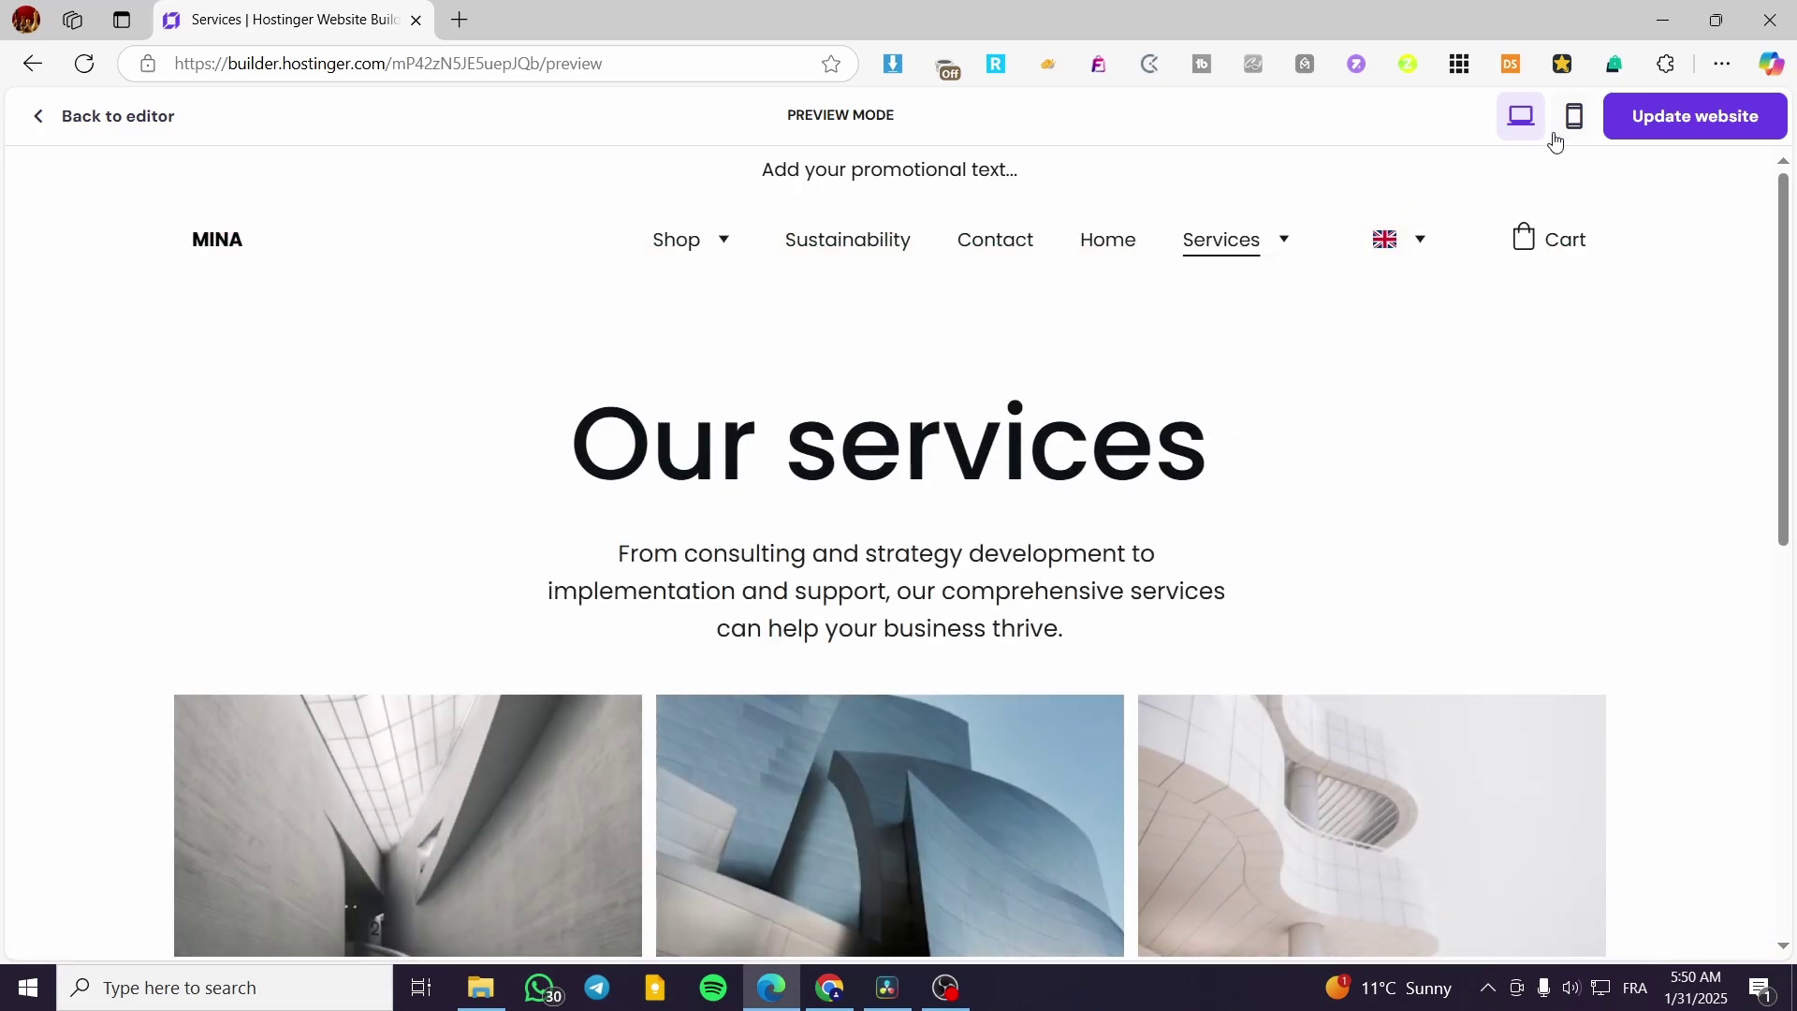
left_click(93, 129)
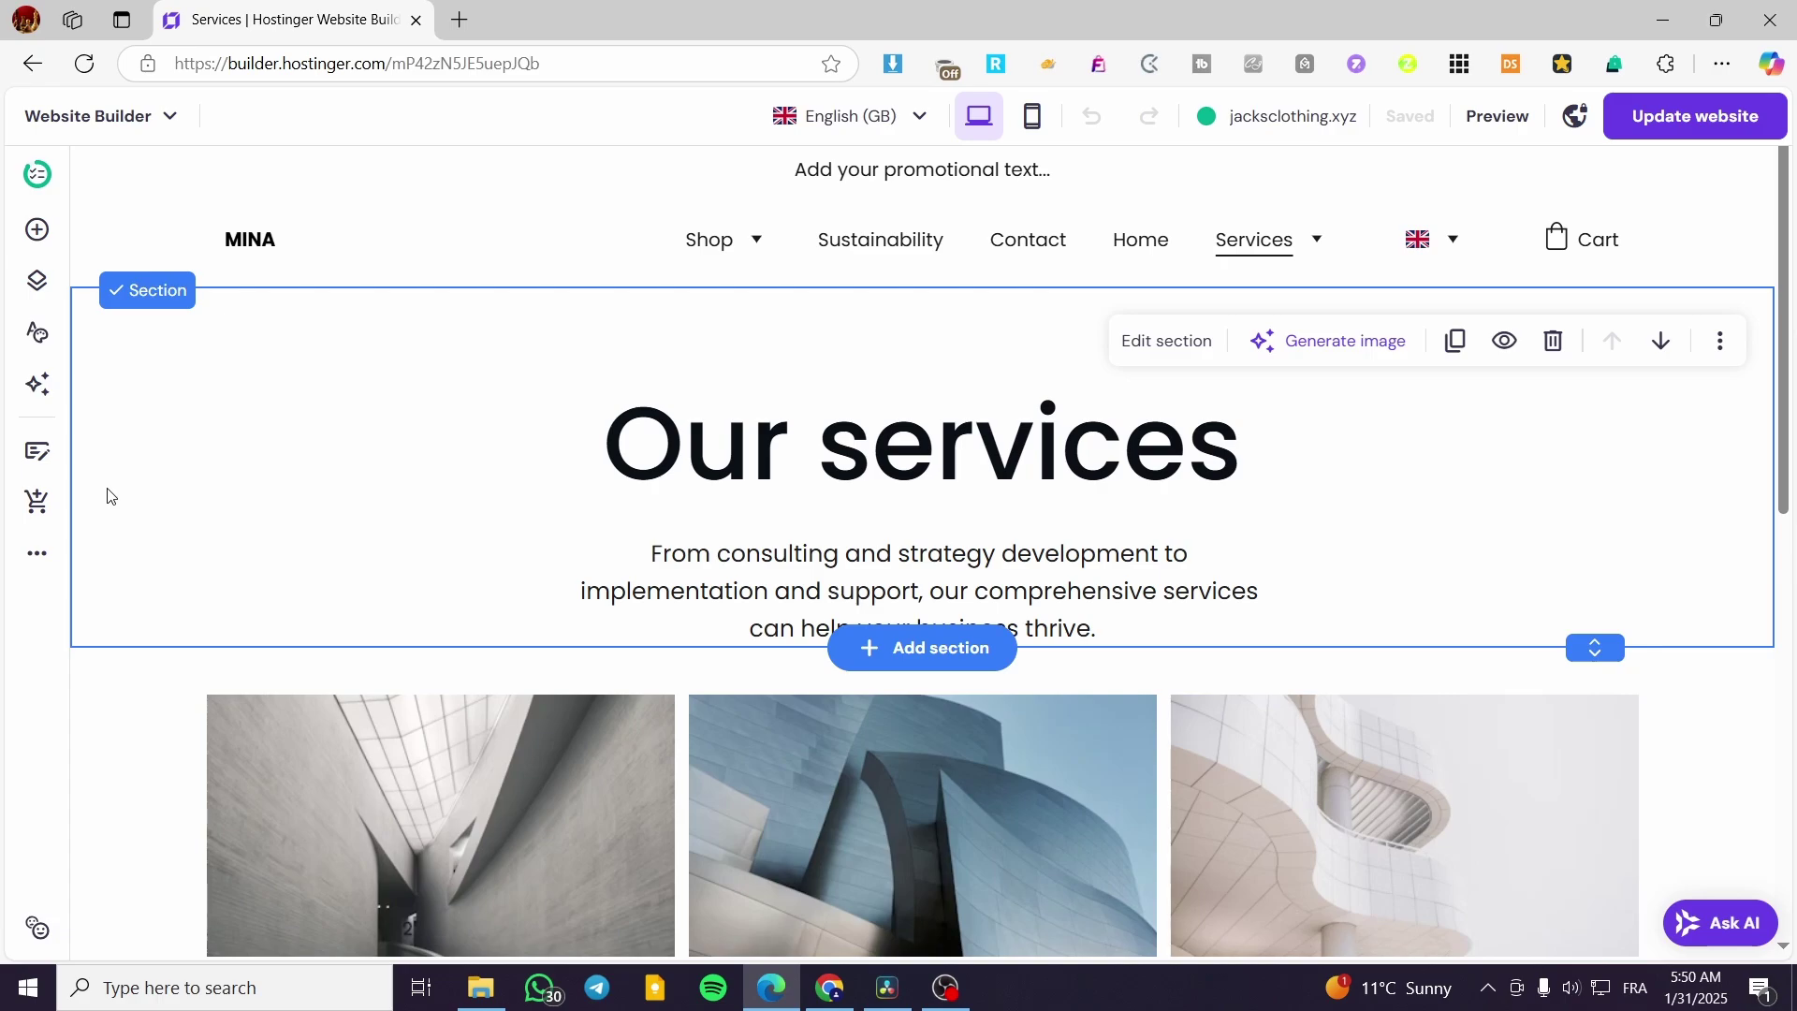
Drop a new Button element onto the Services page's Our services section
scroll(1067, 487, "down", 5)
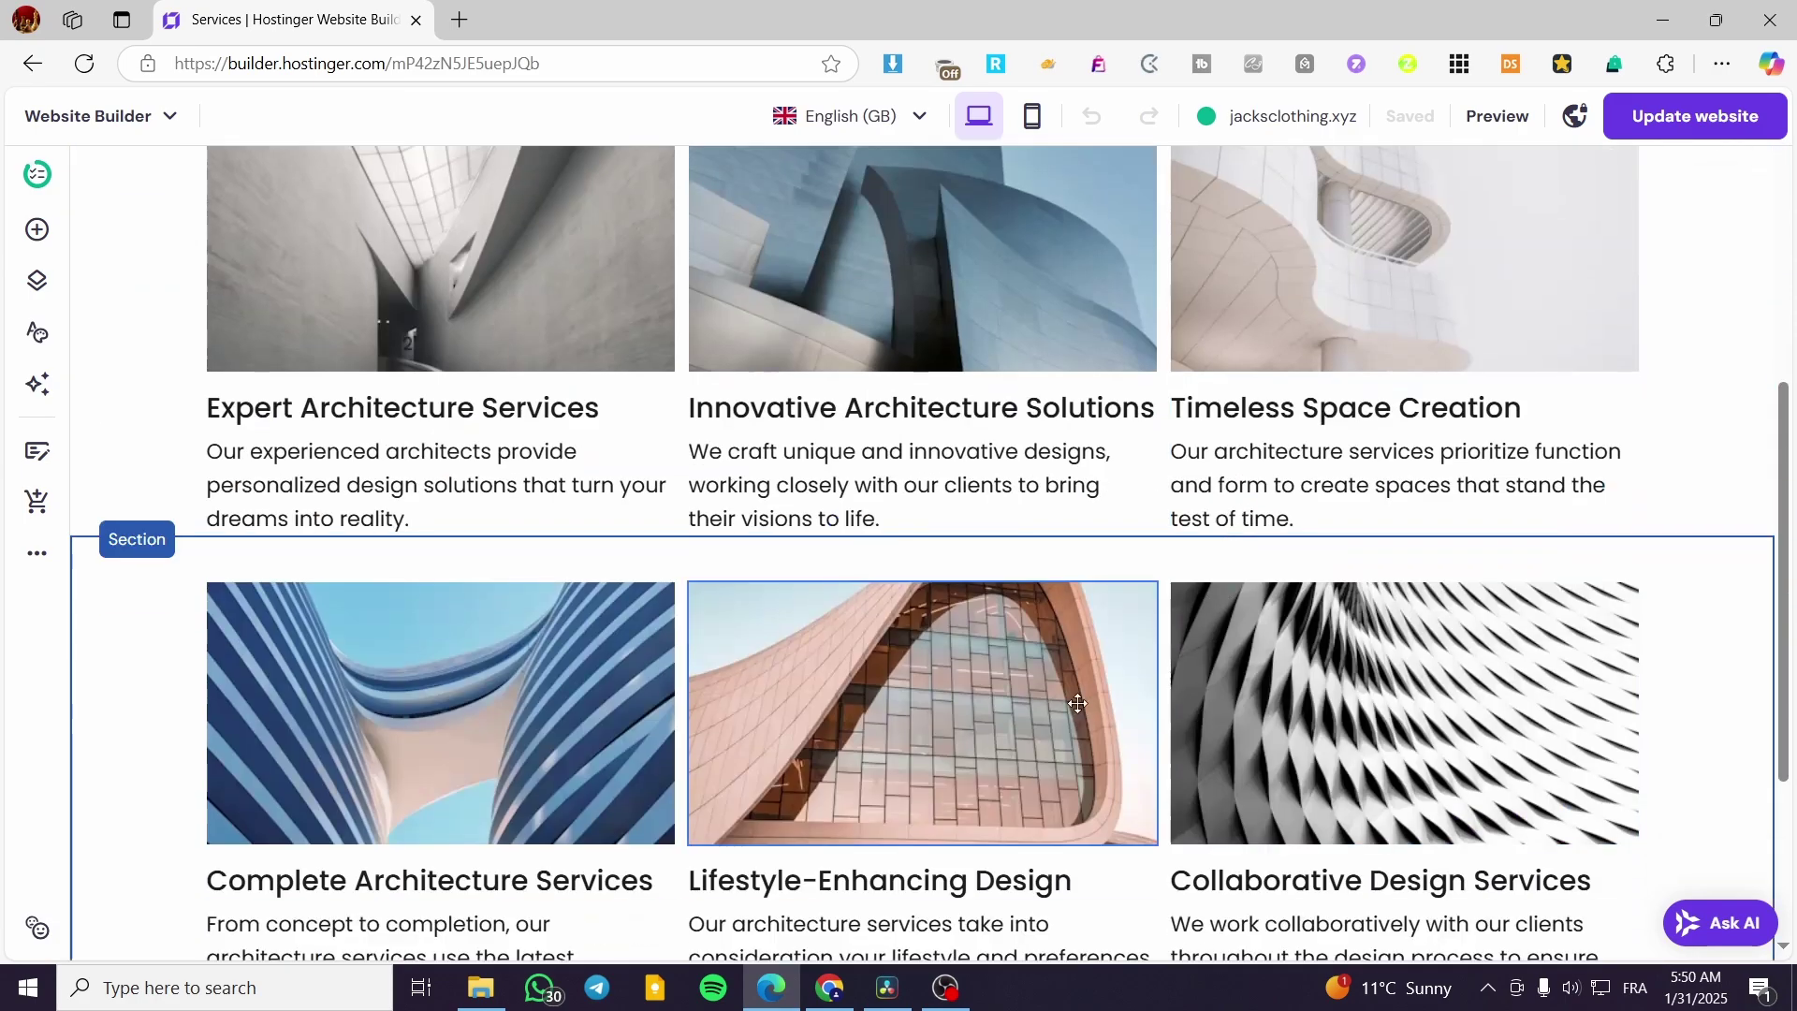
scroll(1078, 704, "down", 2)
scroll(1077, 704, "up", 5)
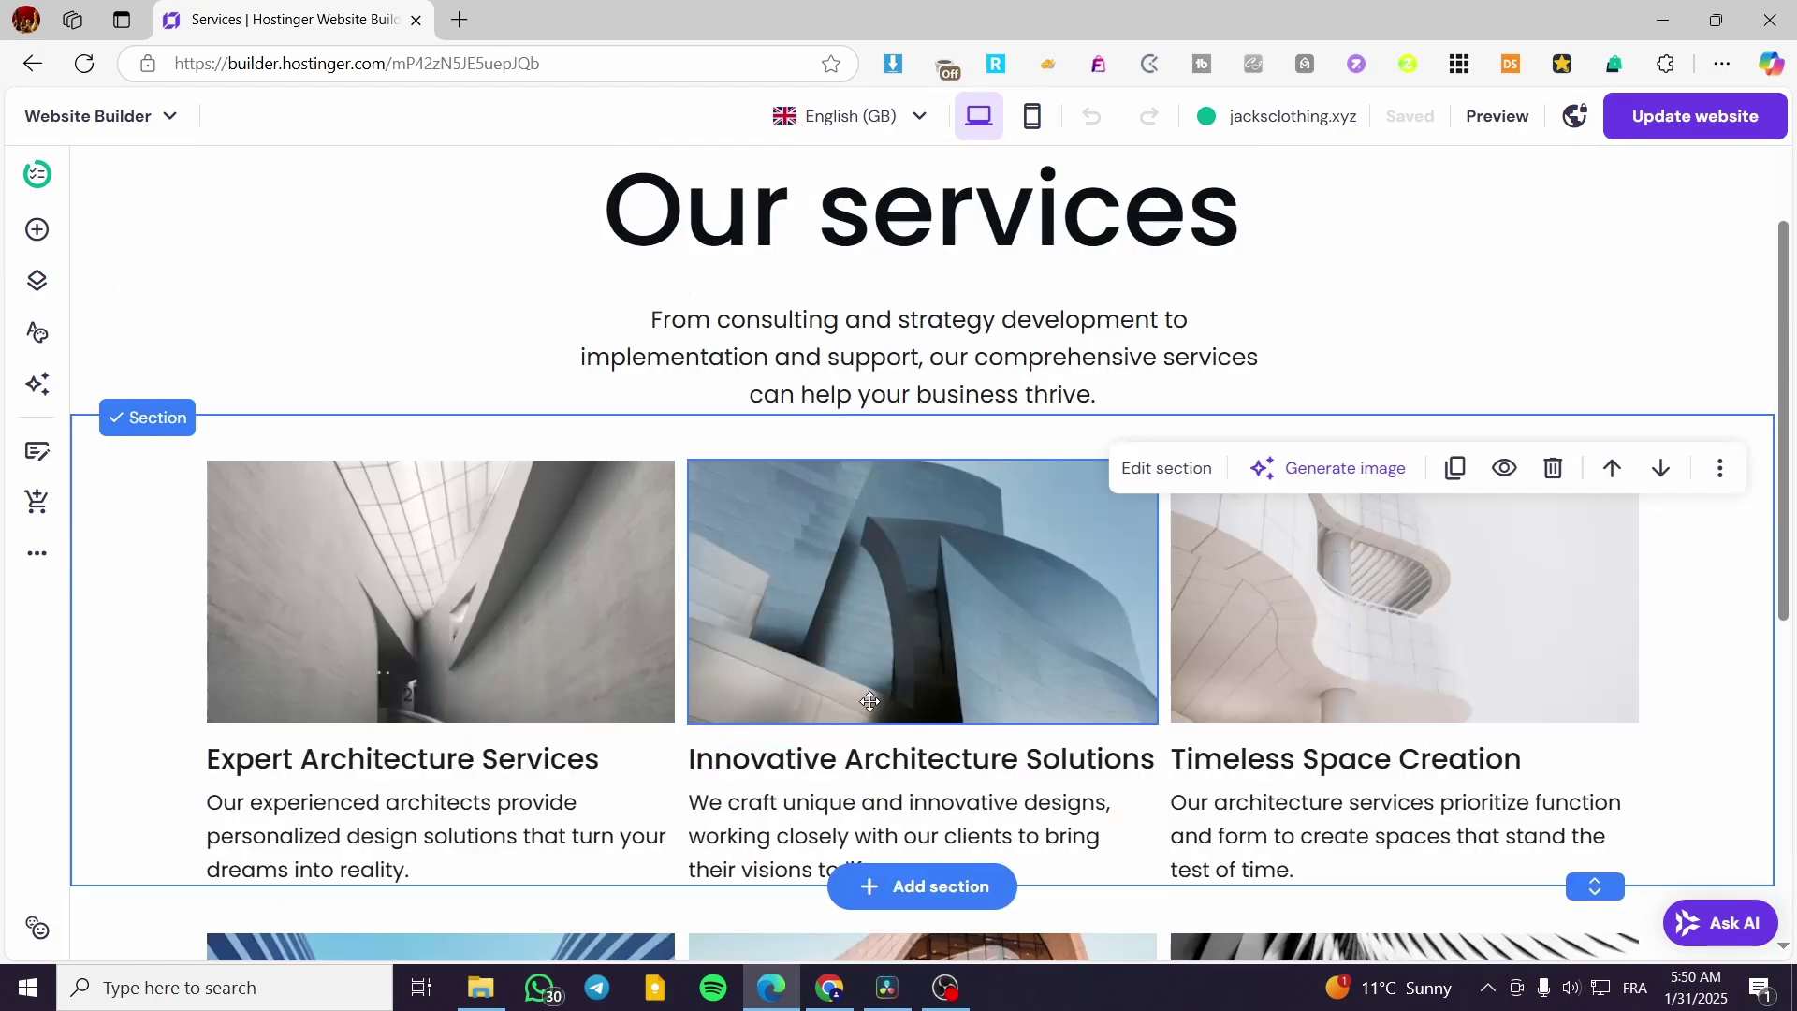
left_click(35, 230)
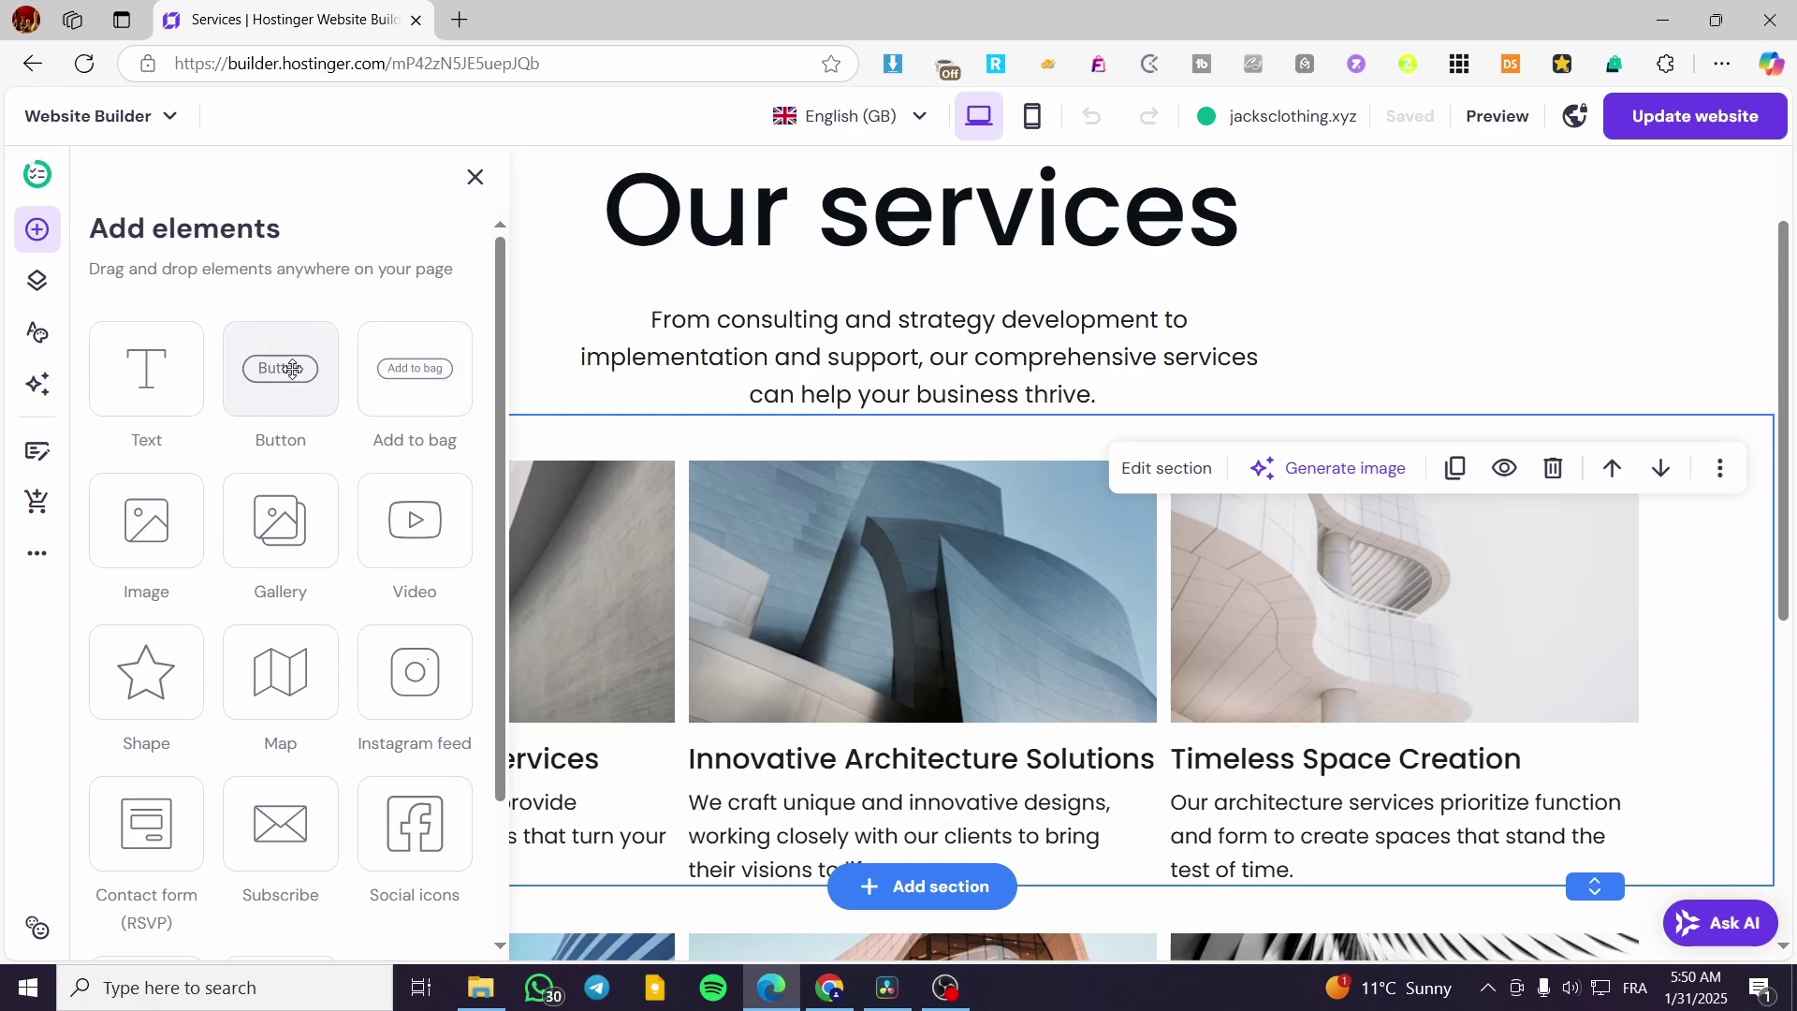
left_click_drag(289, 367, 1621, 479)
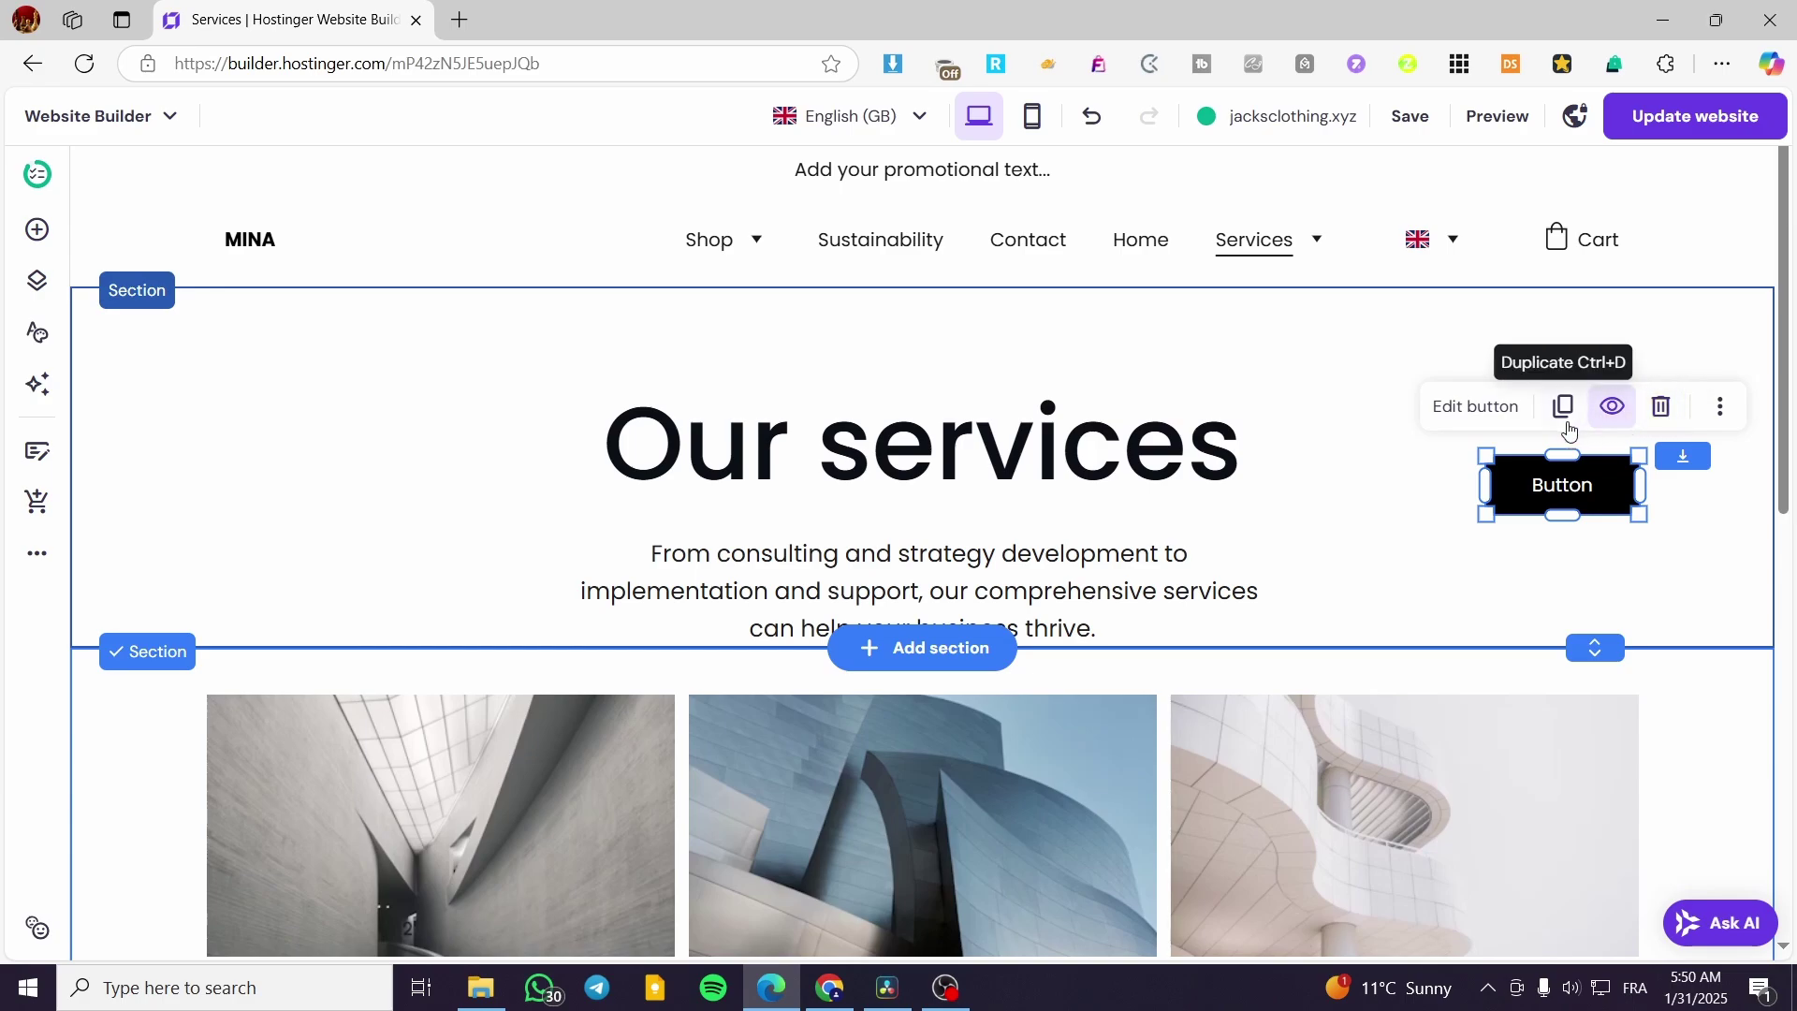
Link the new button to the Home page
left_click(1496, 408)
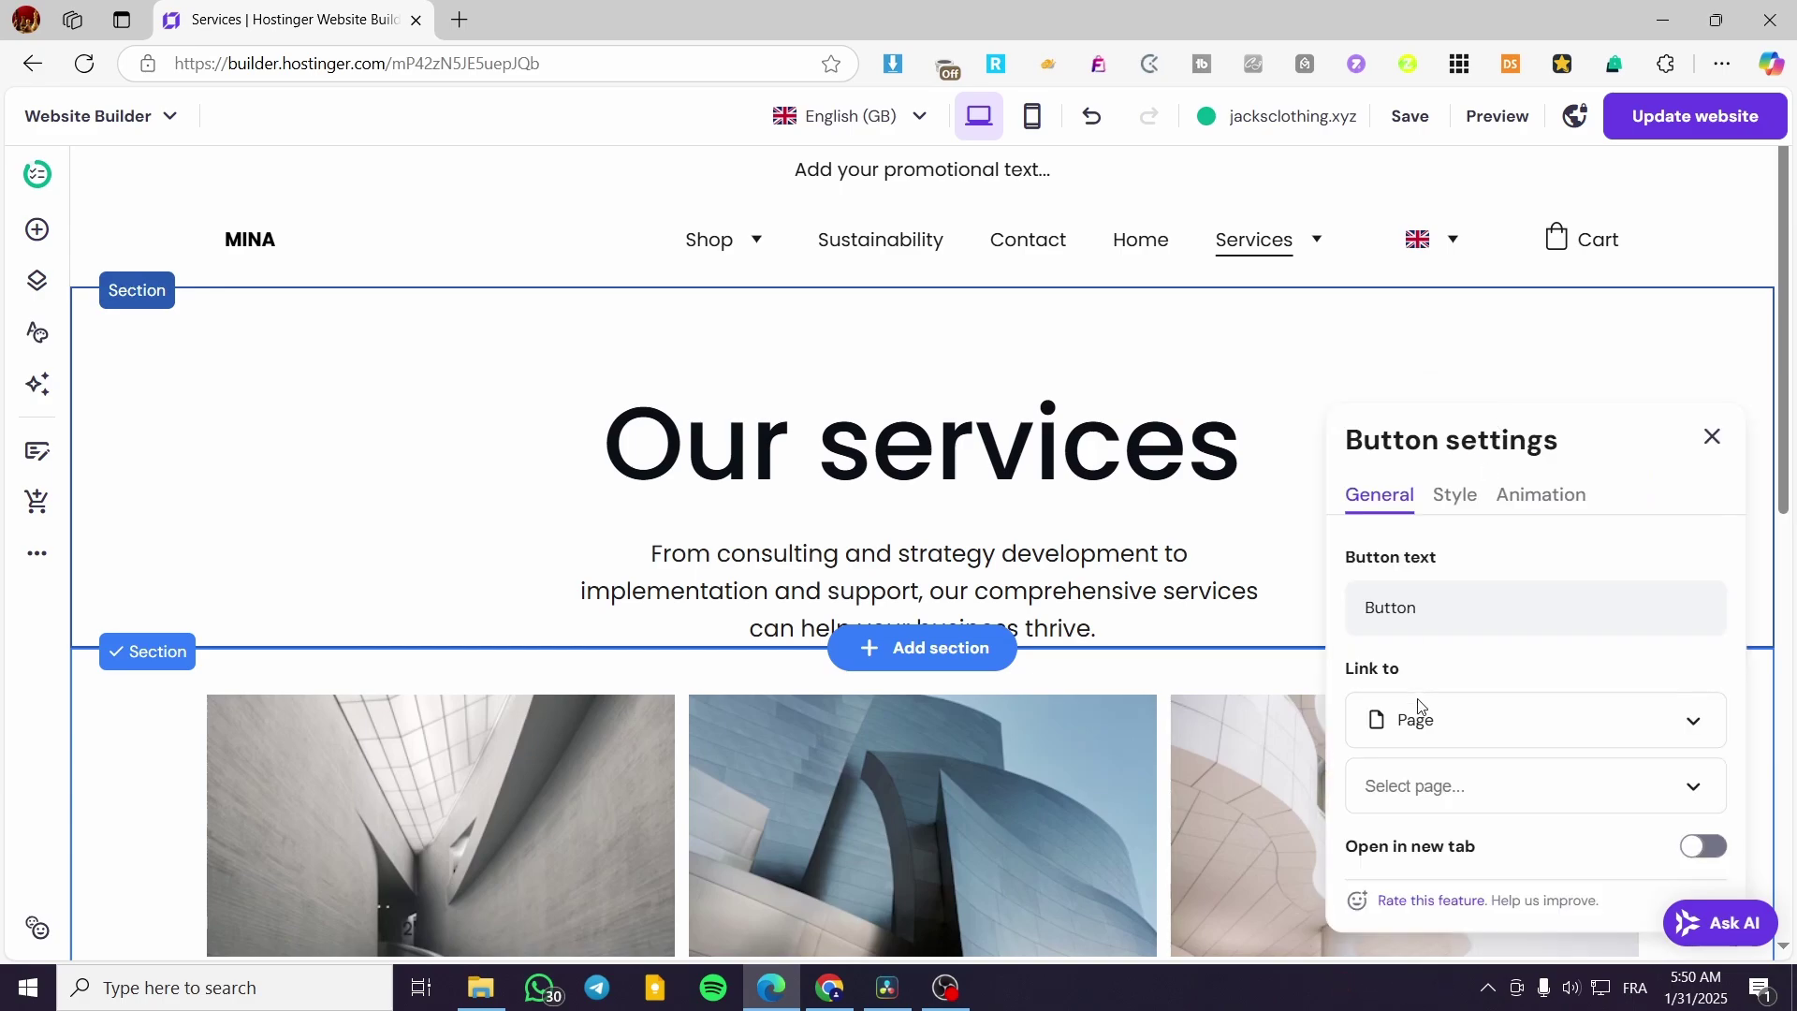
scroll(1440, 700, "down", 3)
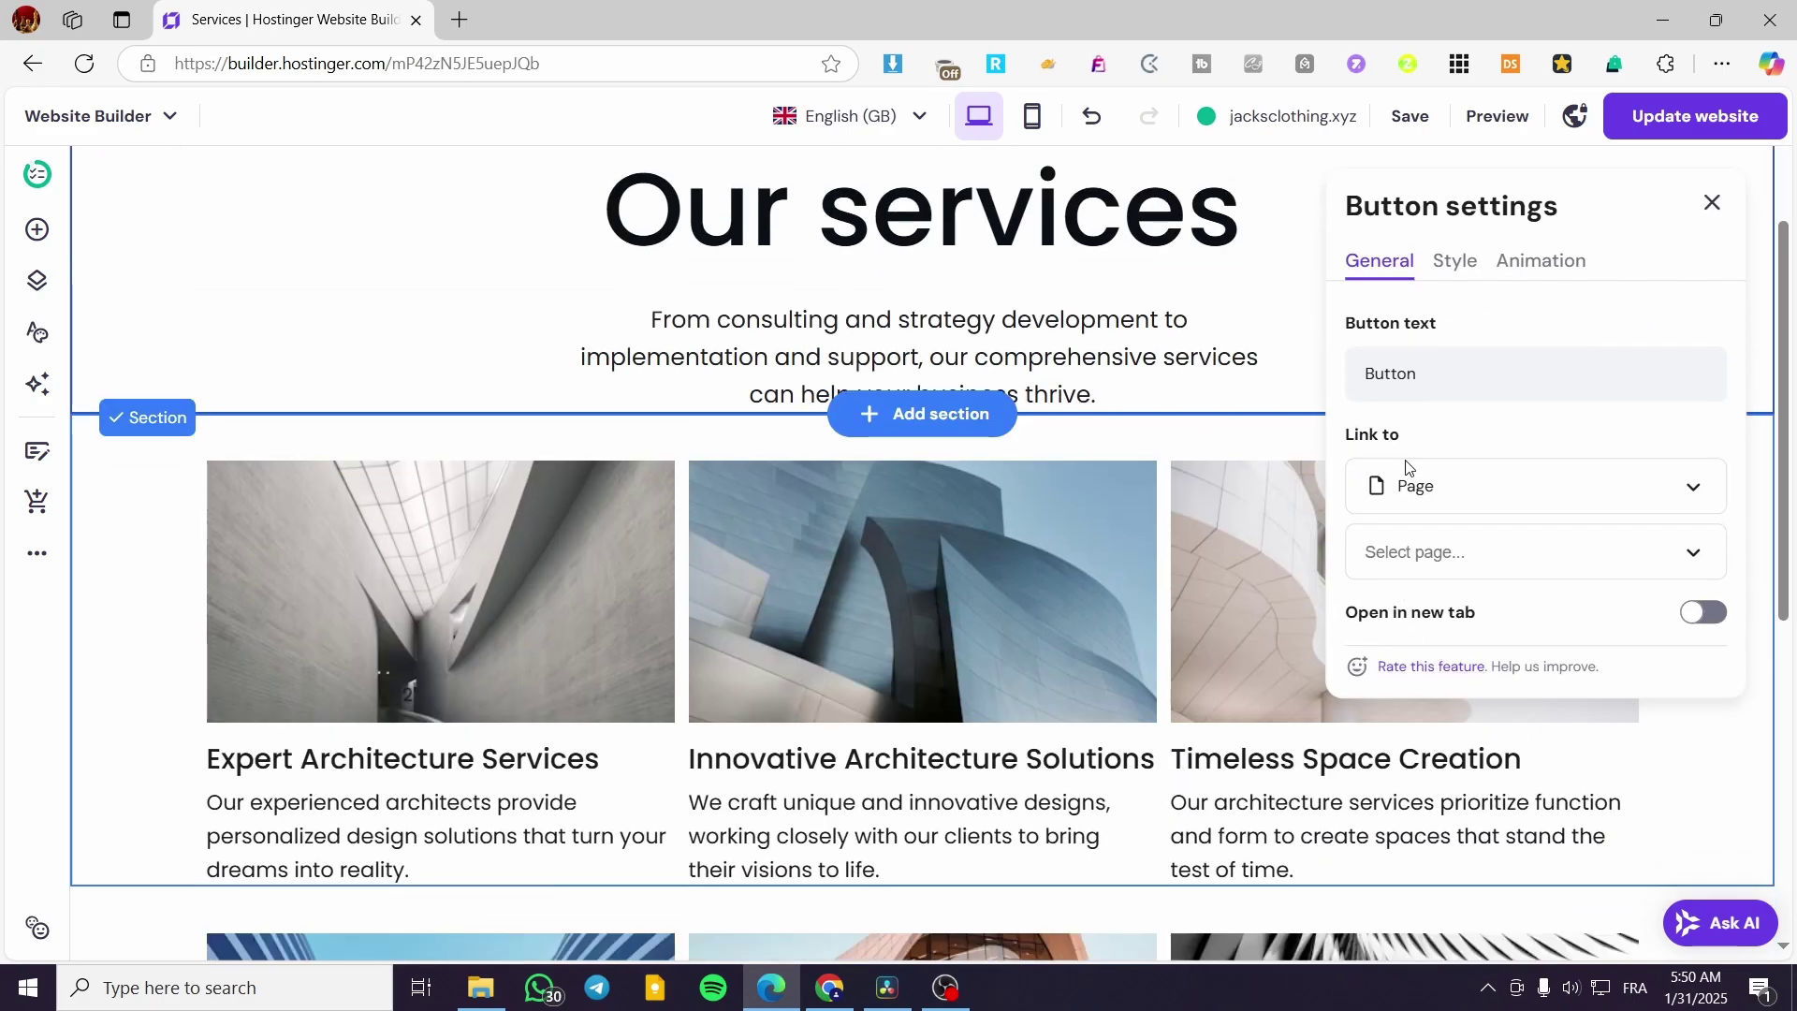
left_click(1557, 484)
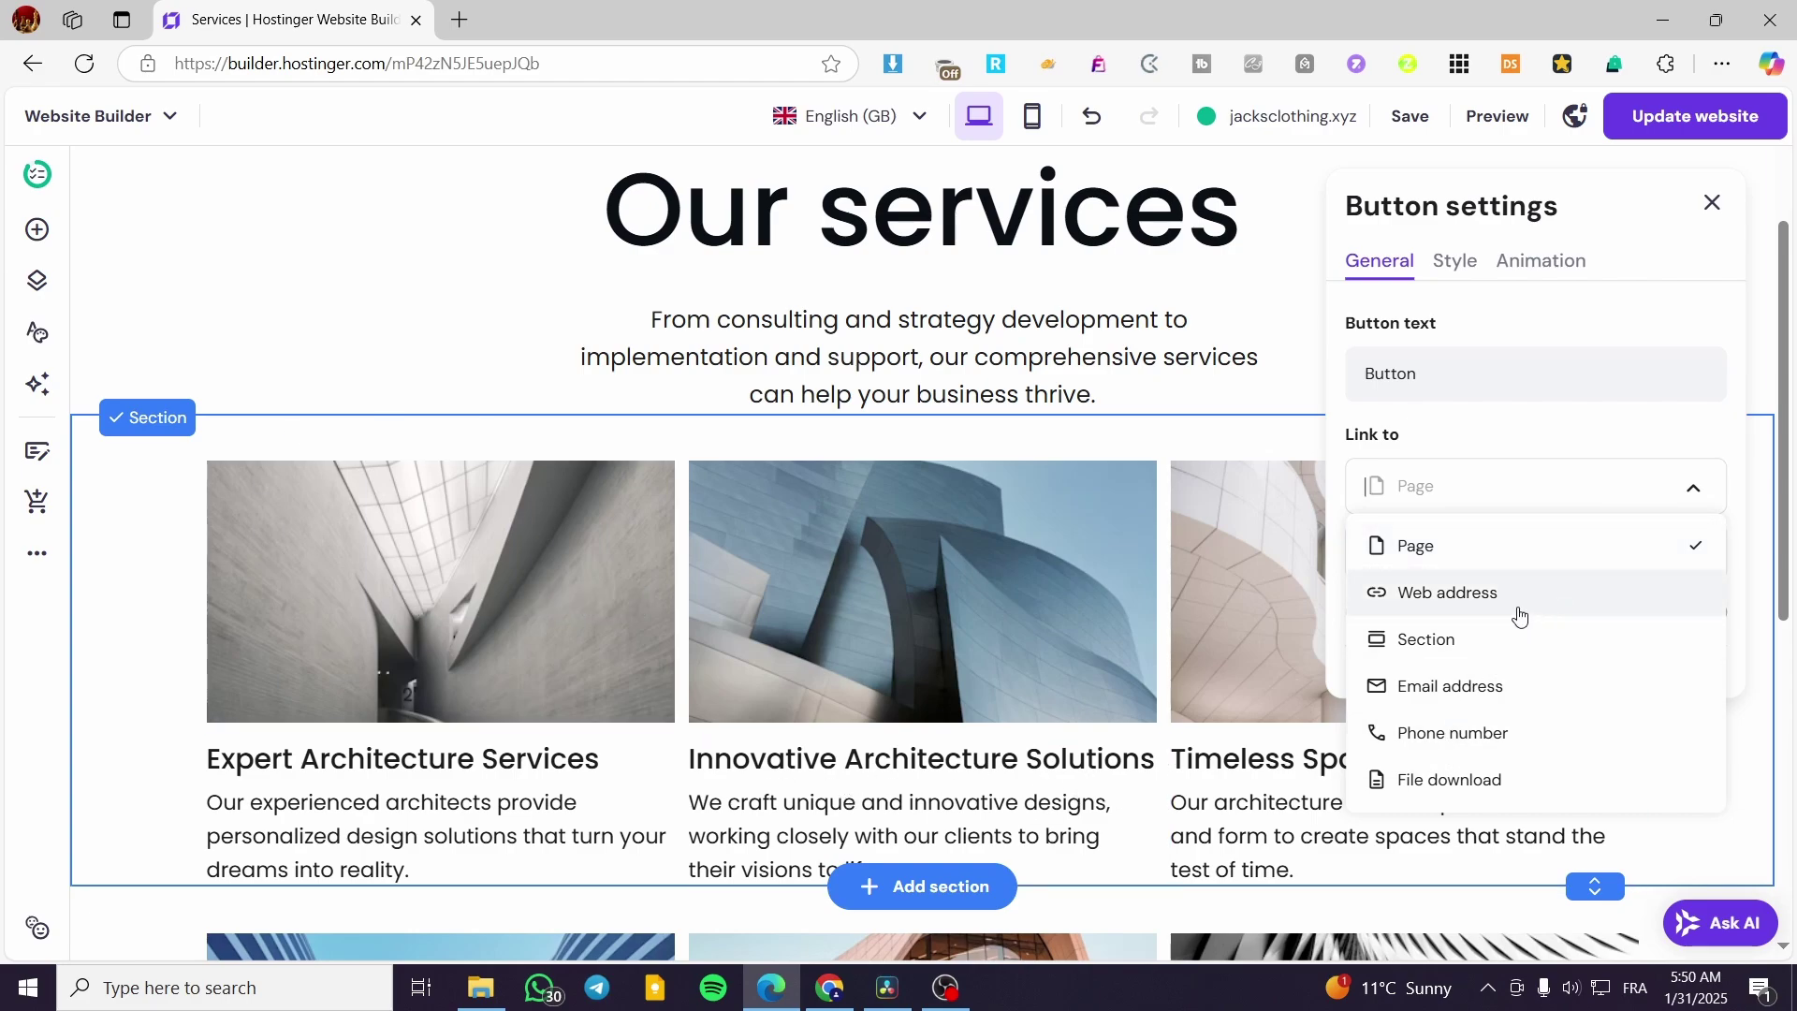
left_click(1615, 548)
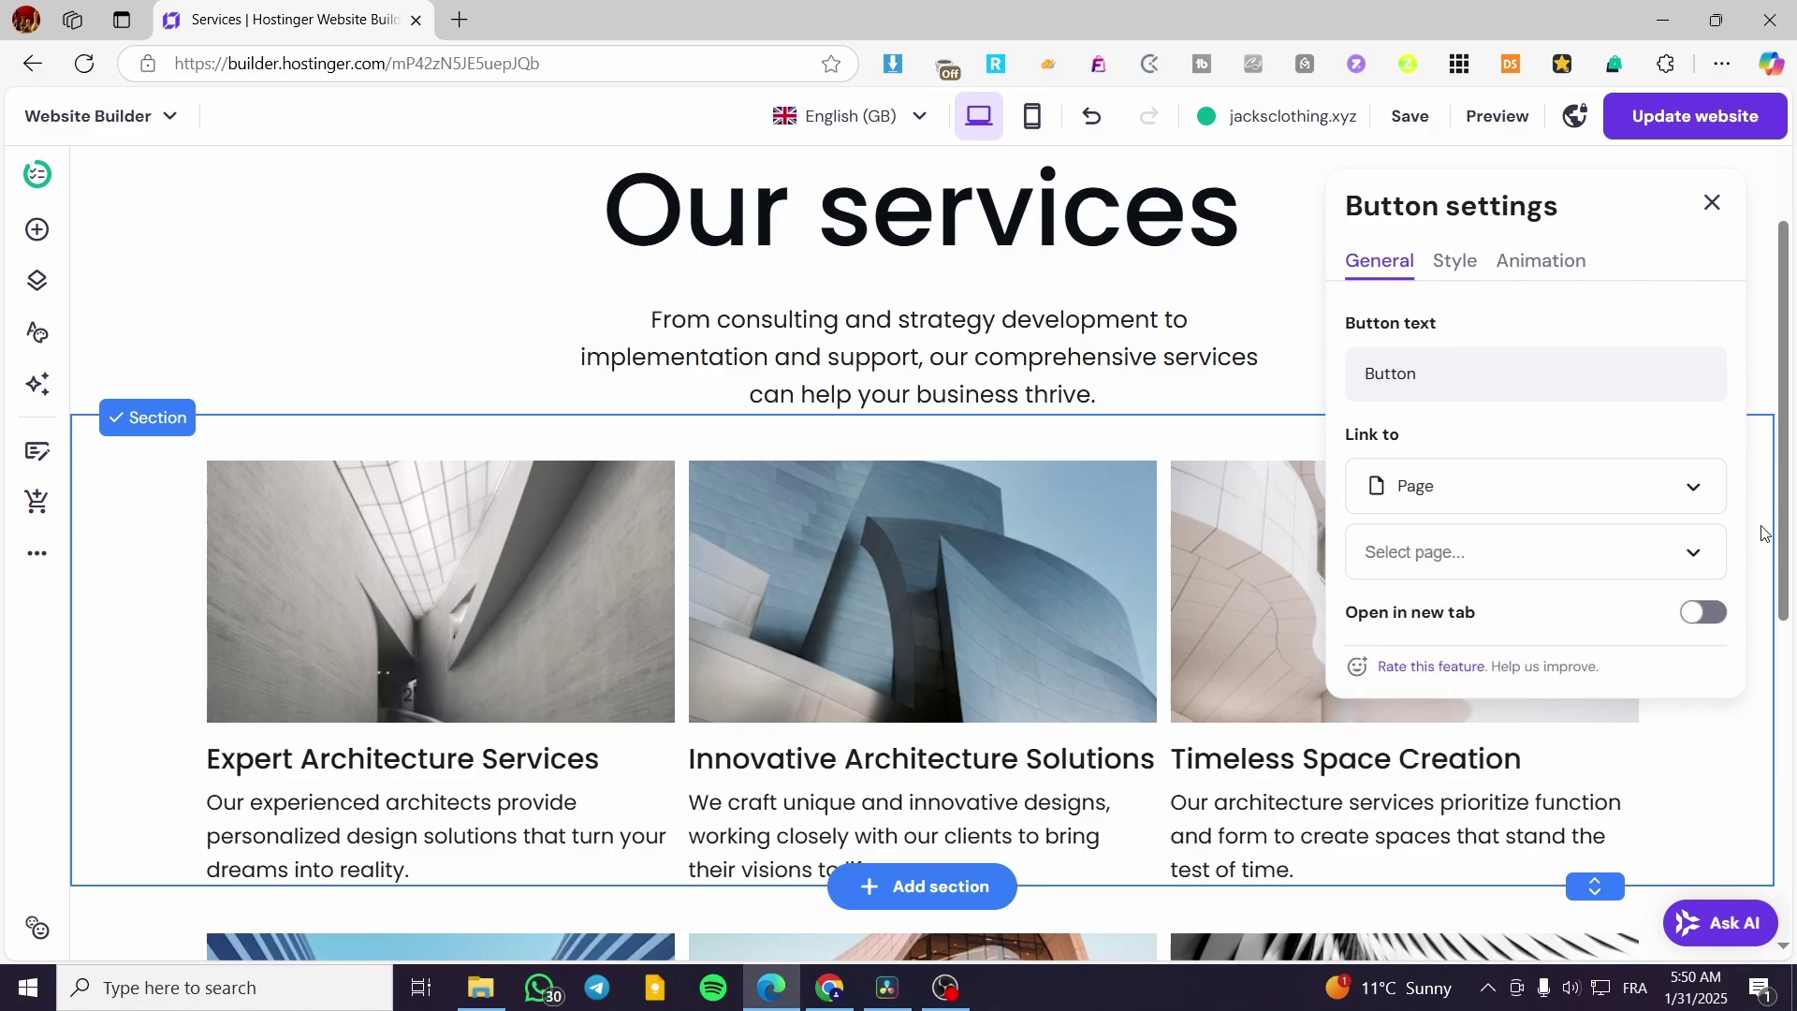
left_click(1695, 558)
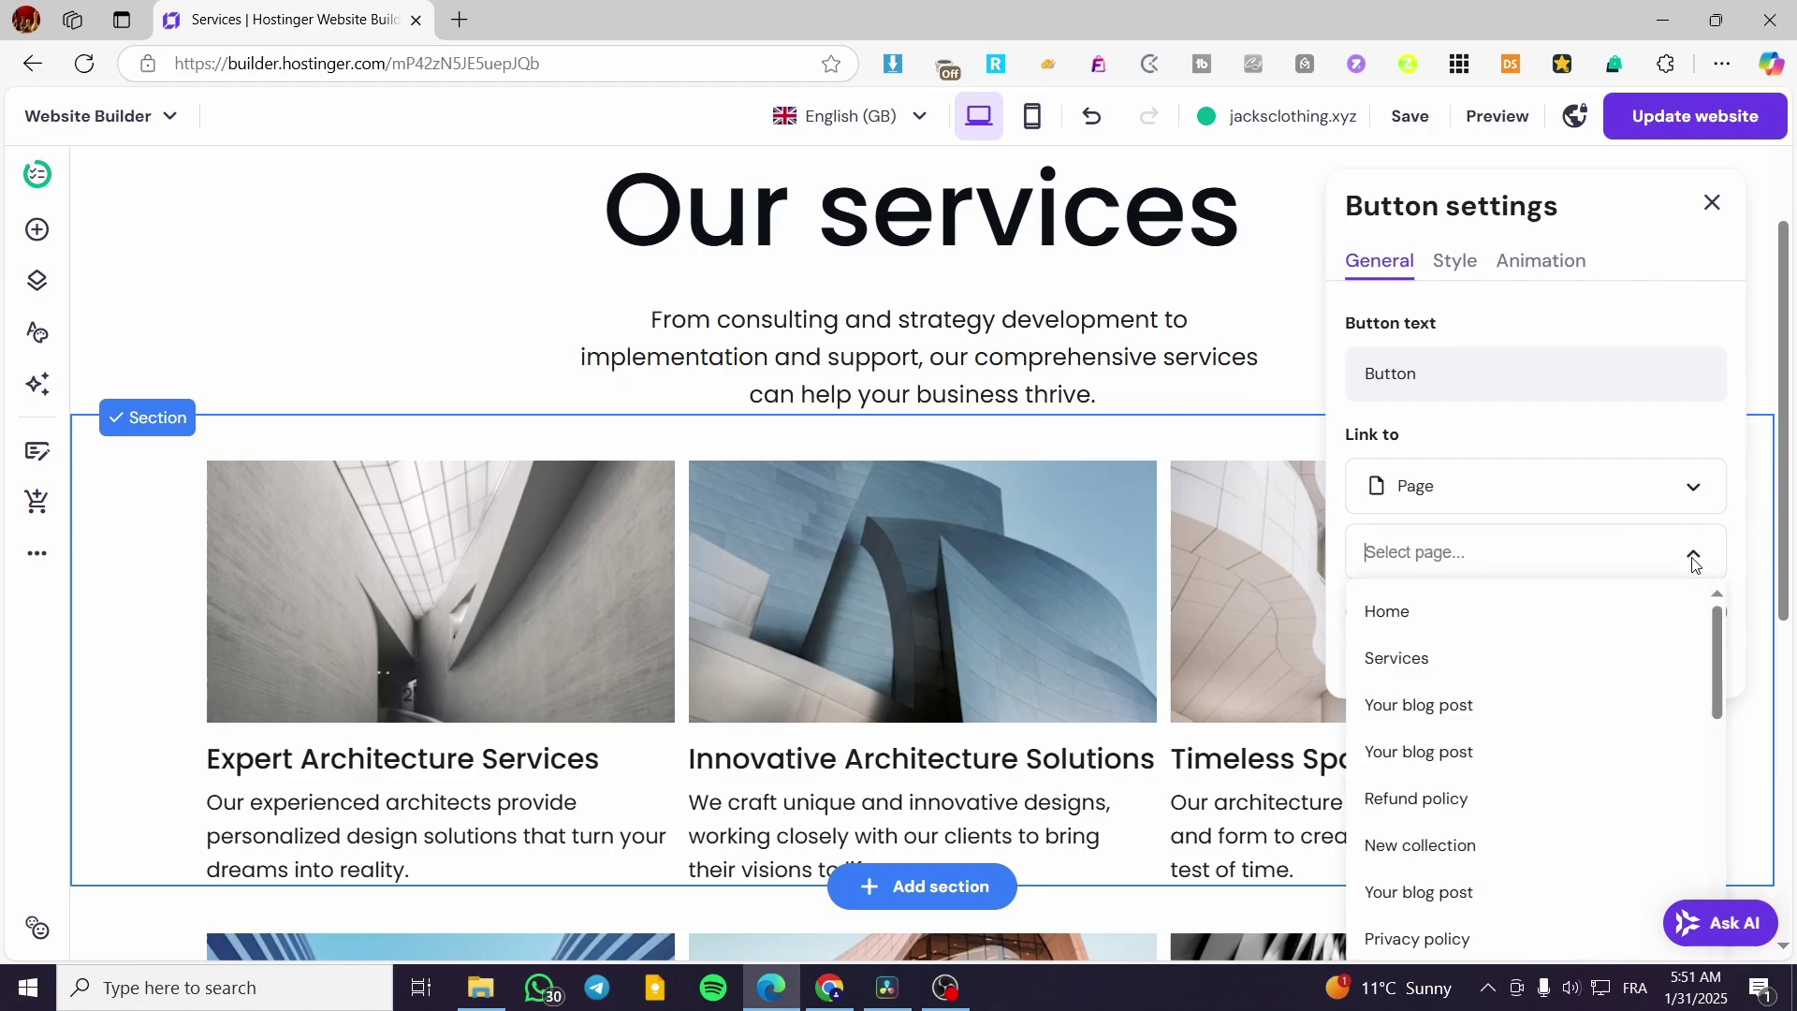
left_click(1550, 627)
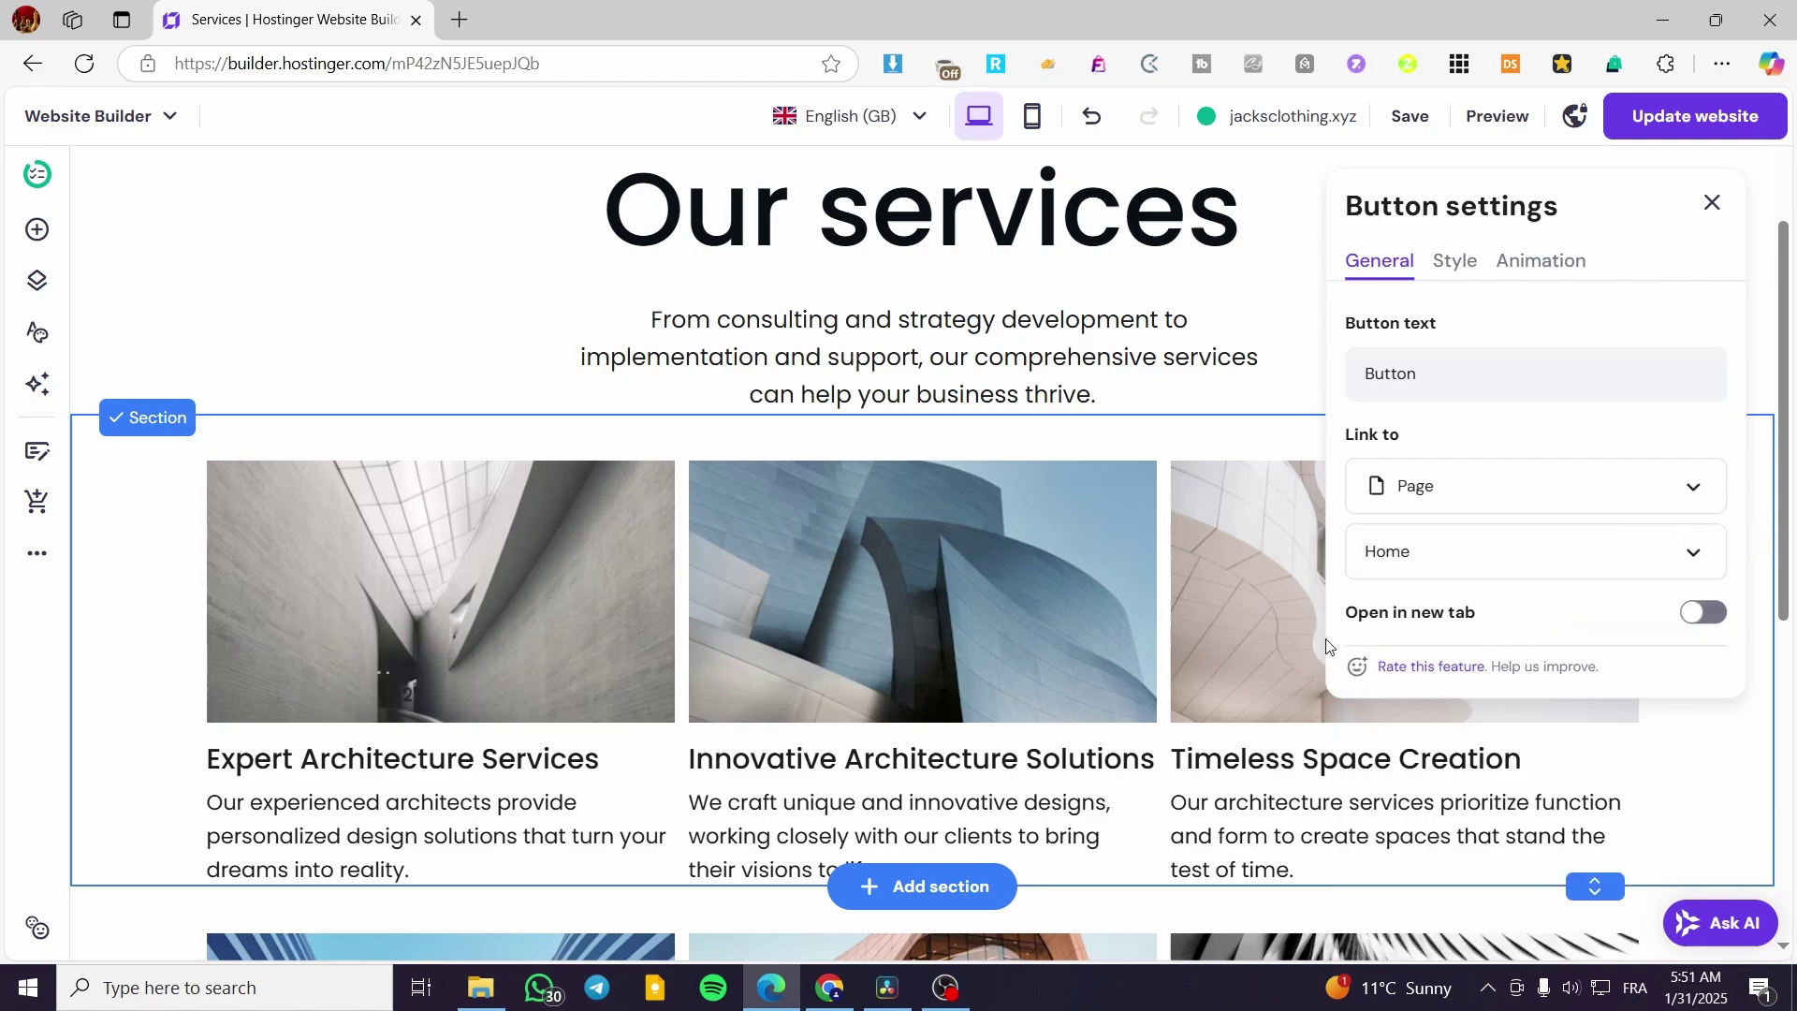
Relabel the button 'Home' and move it to the section's top-left corner
left_click(1479, 387)
key("ctrl+a")
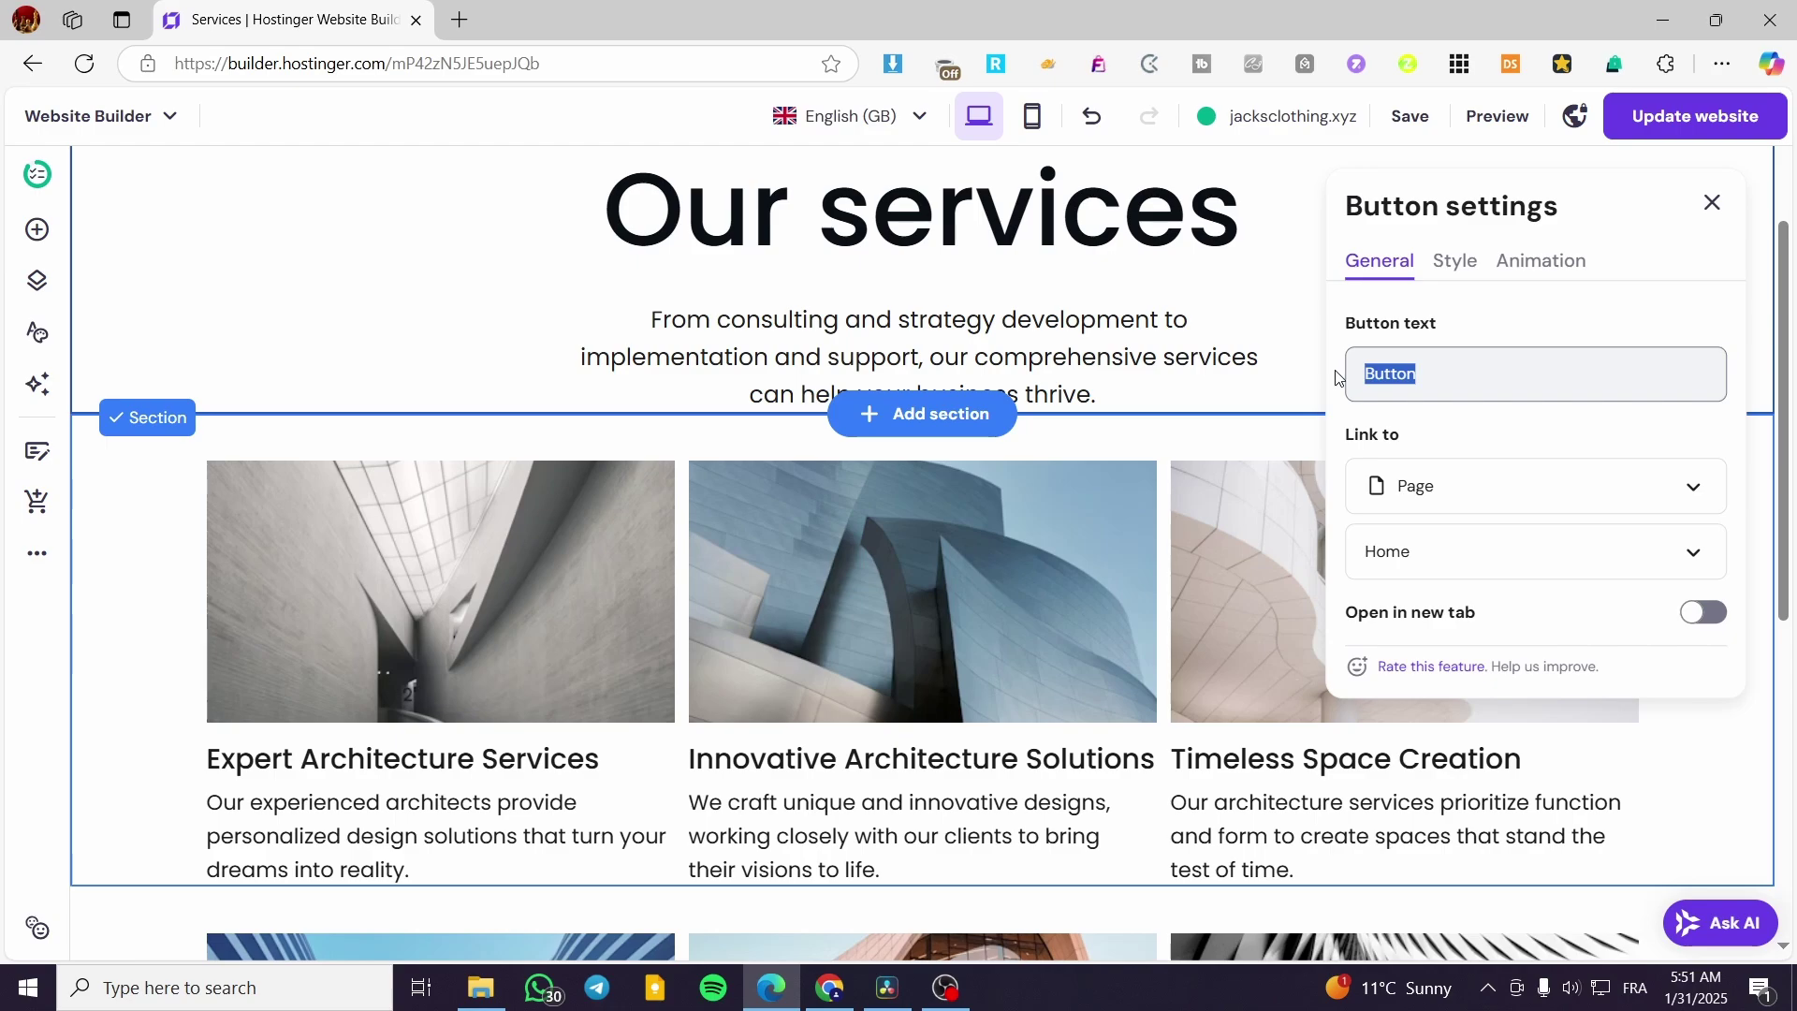
type("Home")
scroll(1655, 549, "down", 3)
scroll(1647, 506, "up", 4)
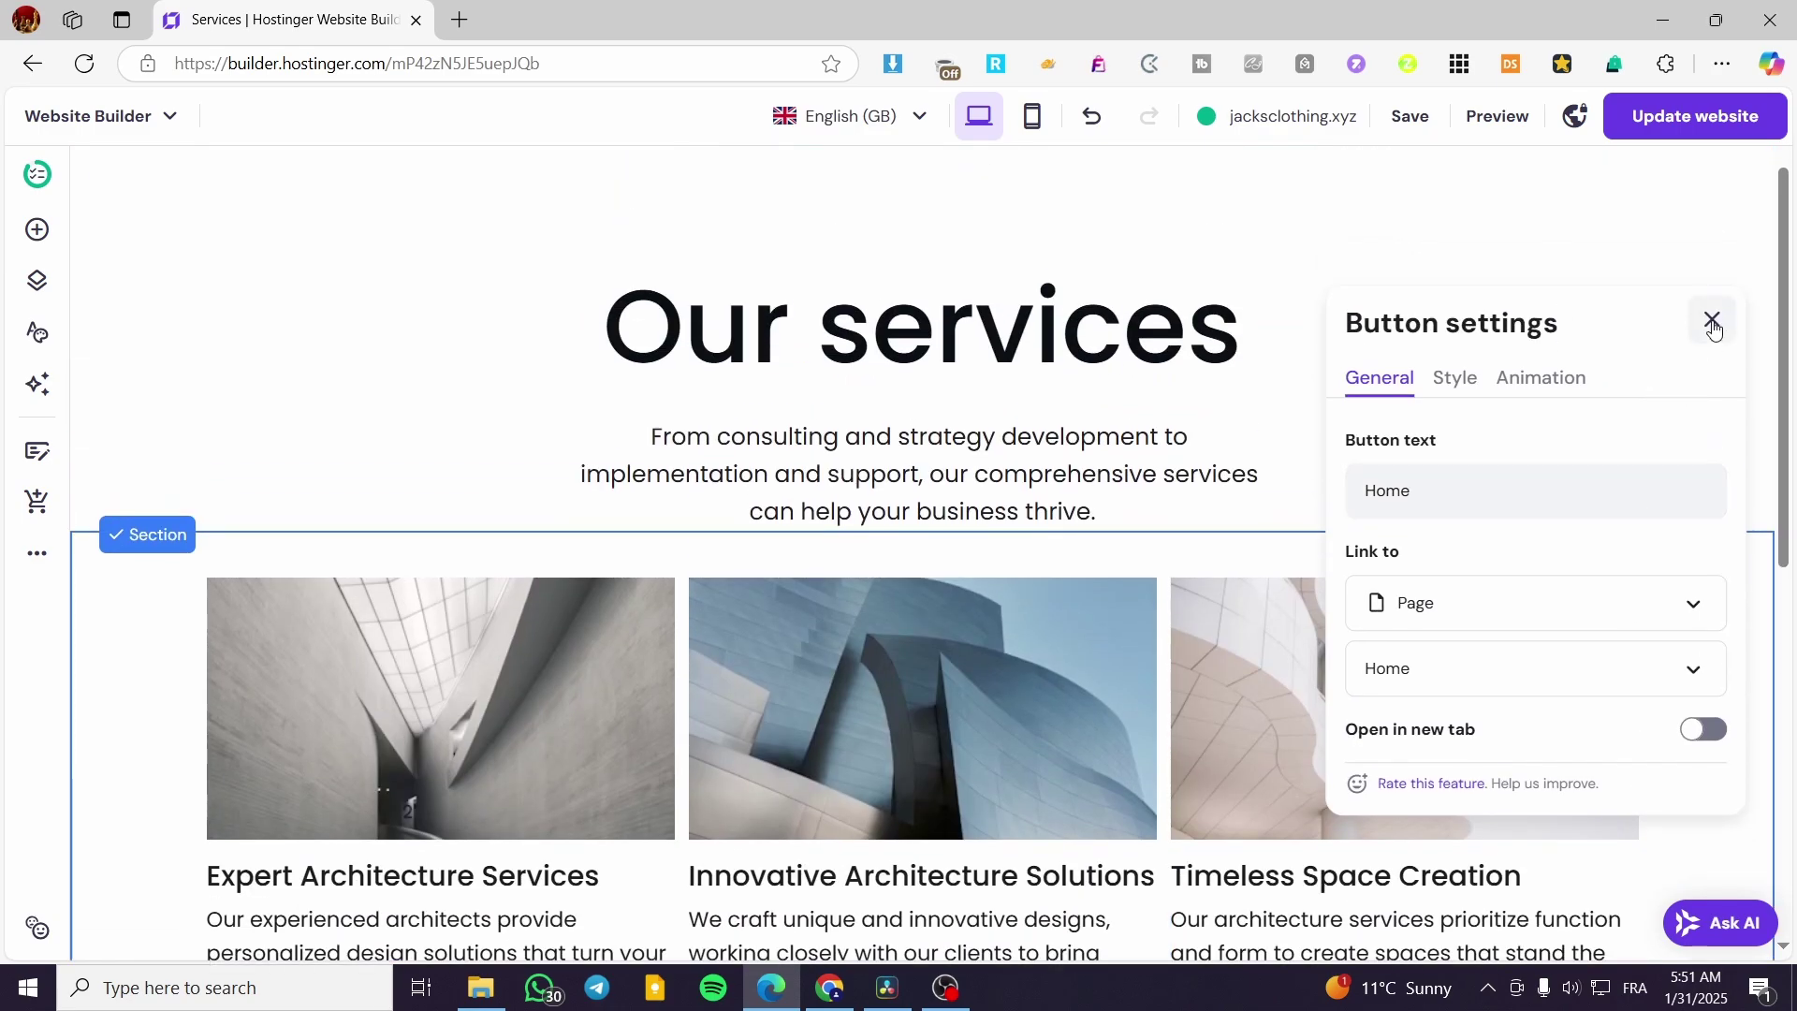
left_click(1713, 321)
left_click_drag(1595, 351, 334, 226)
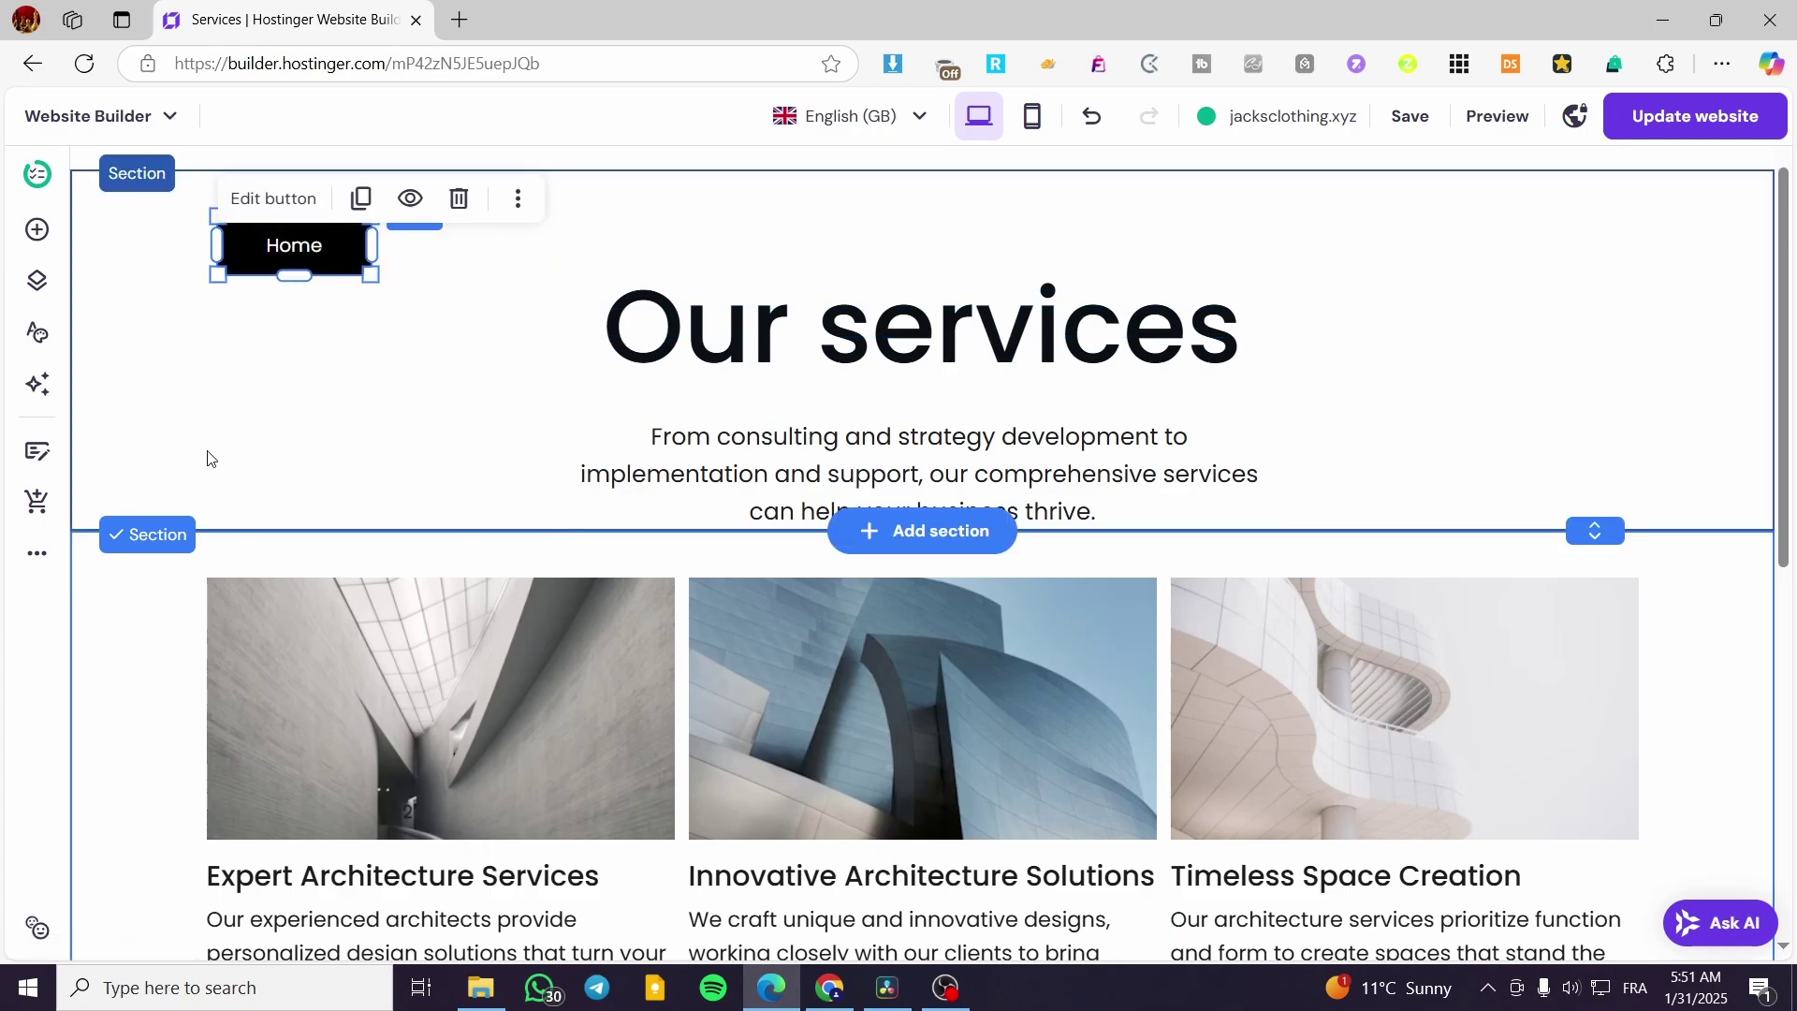
Review the Main navigation entries: Shop, Sustainability, Contact, Home and Services
left_click(45, 301)
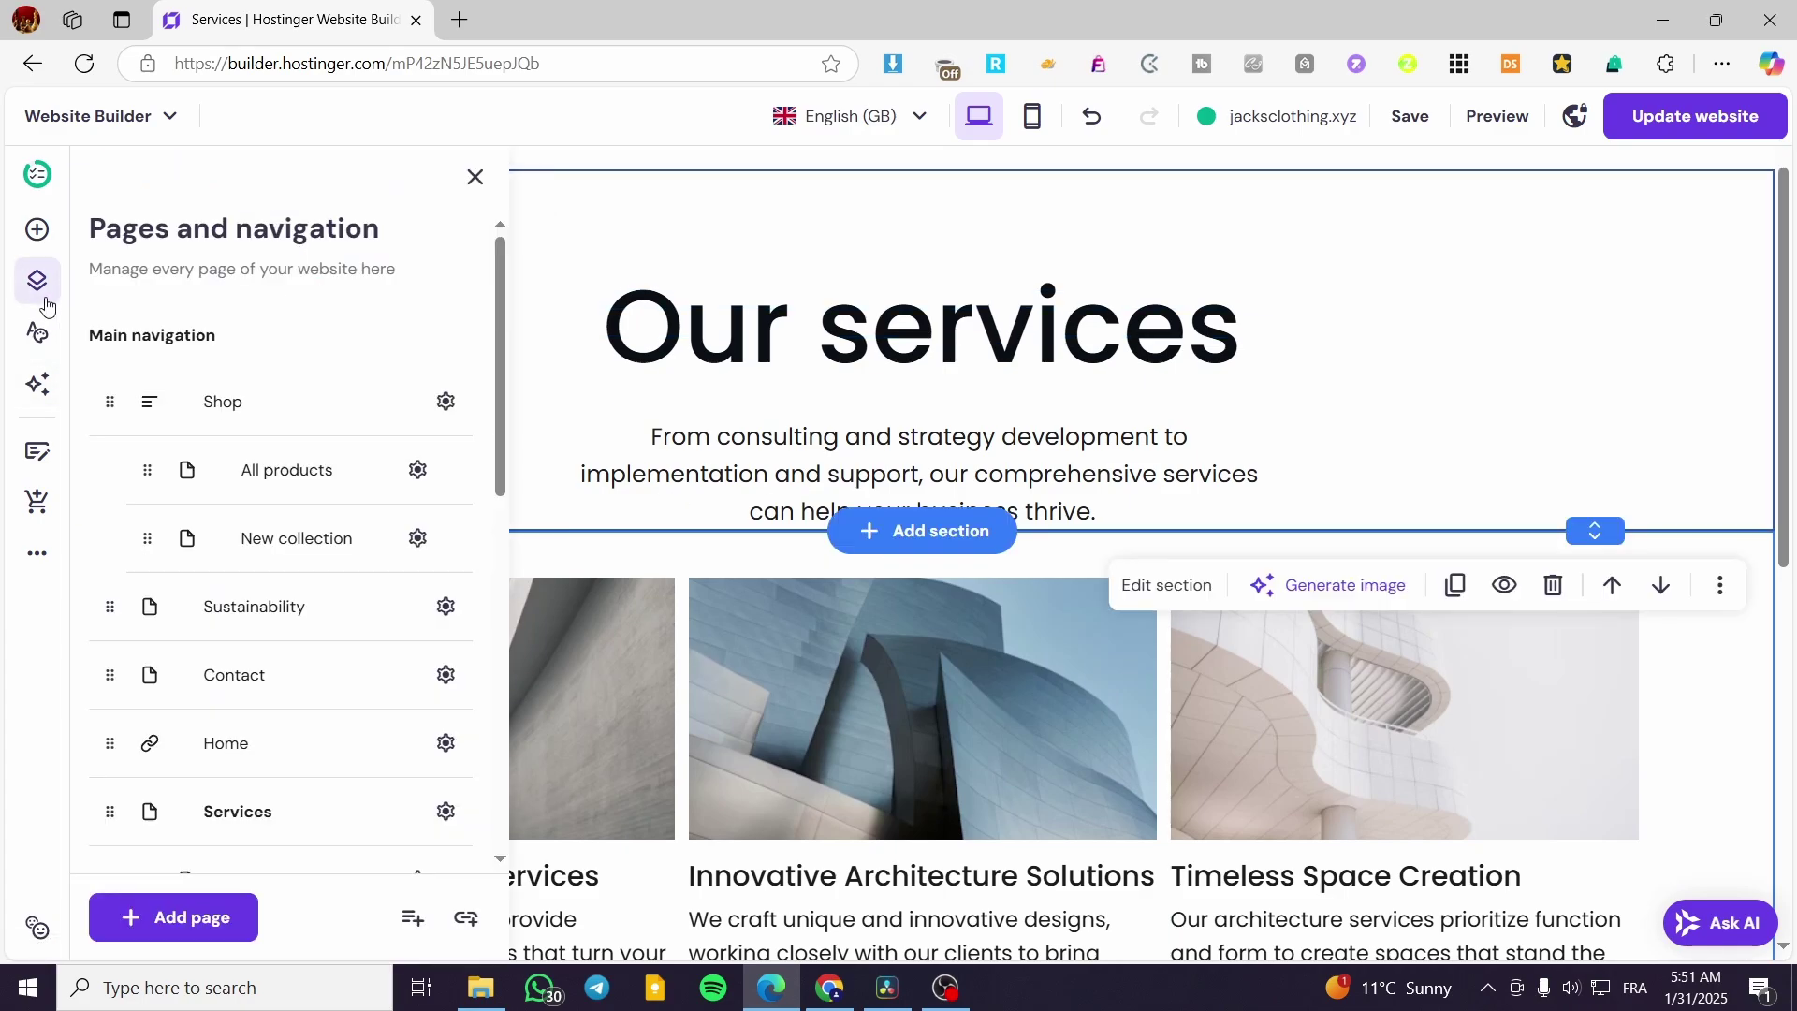
scroll(983, 449, "up", 2)
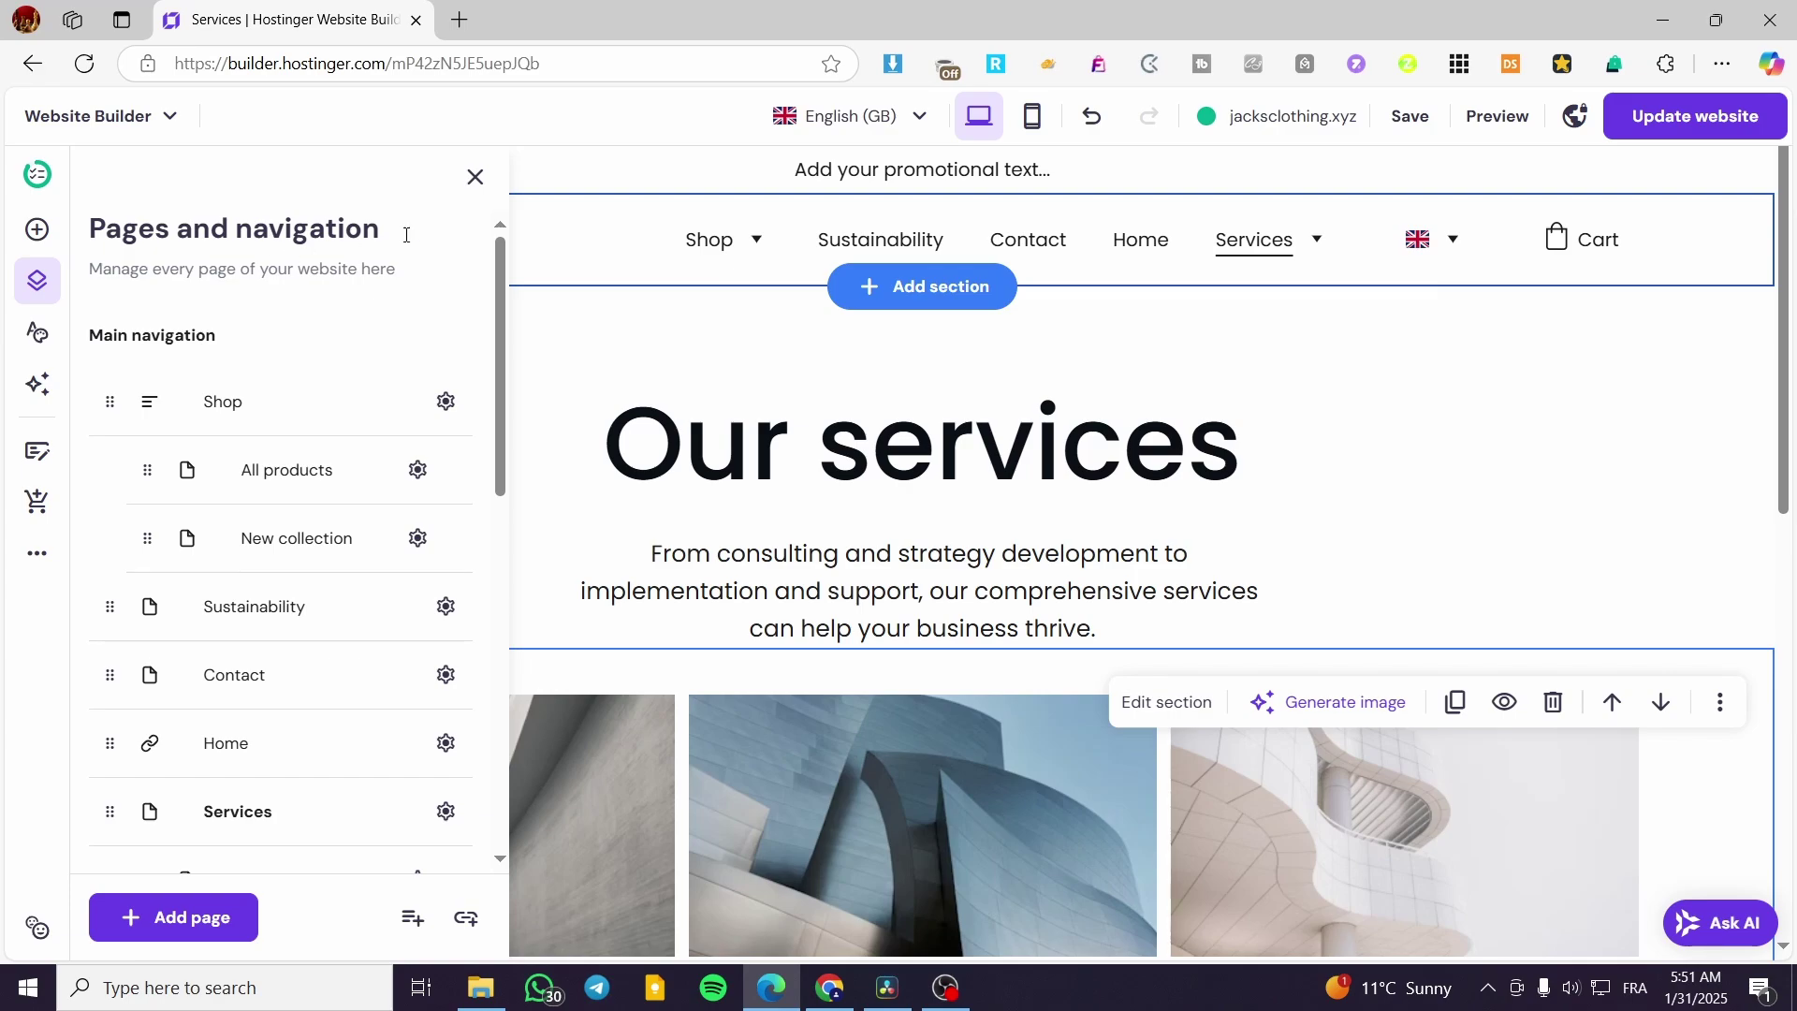
mouse_move(766, 248)
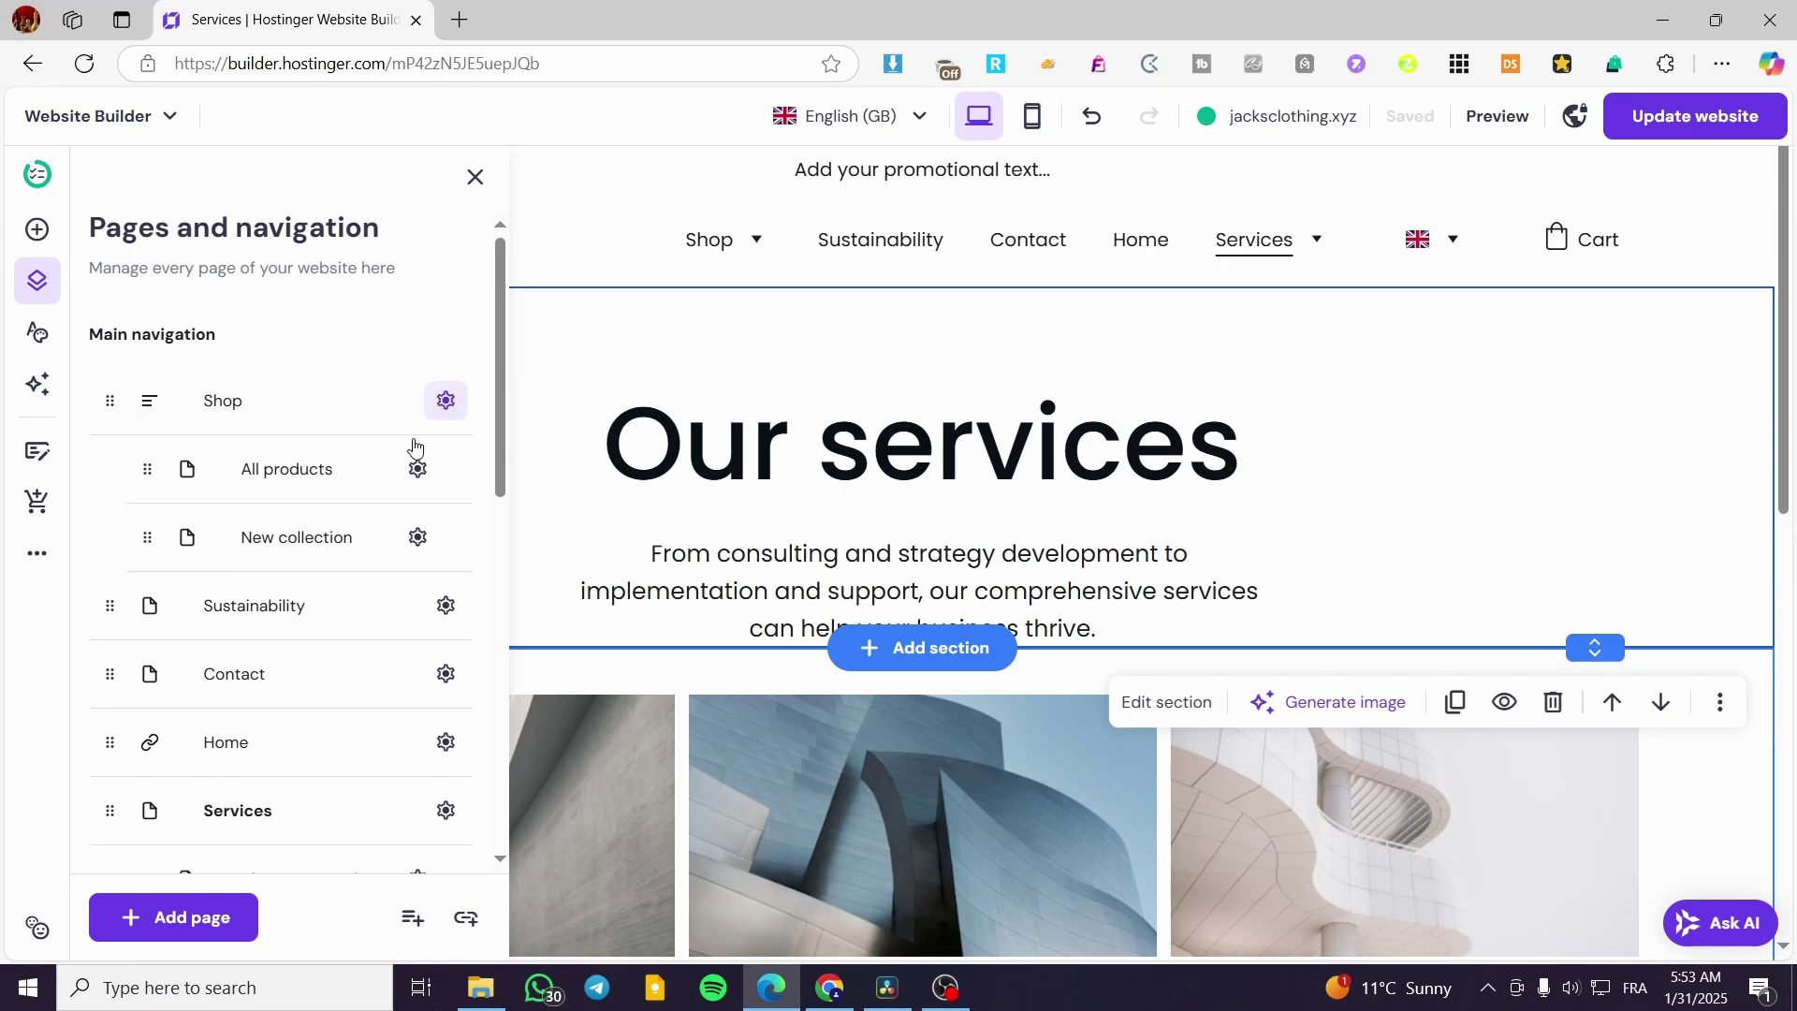
scroll(353, 533, "down", 5)
scroll(272, 522, "up", 5)
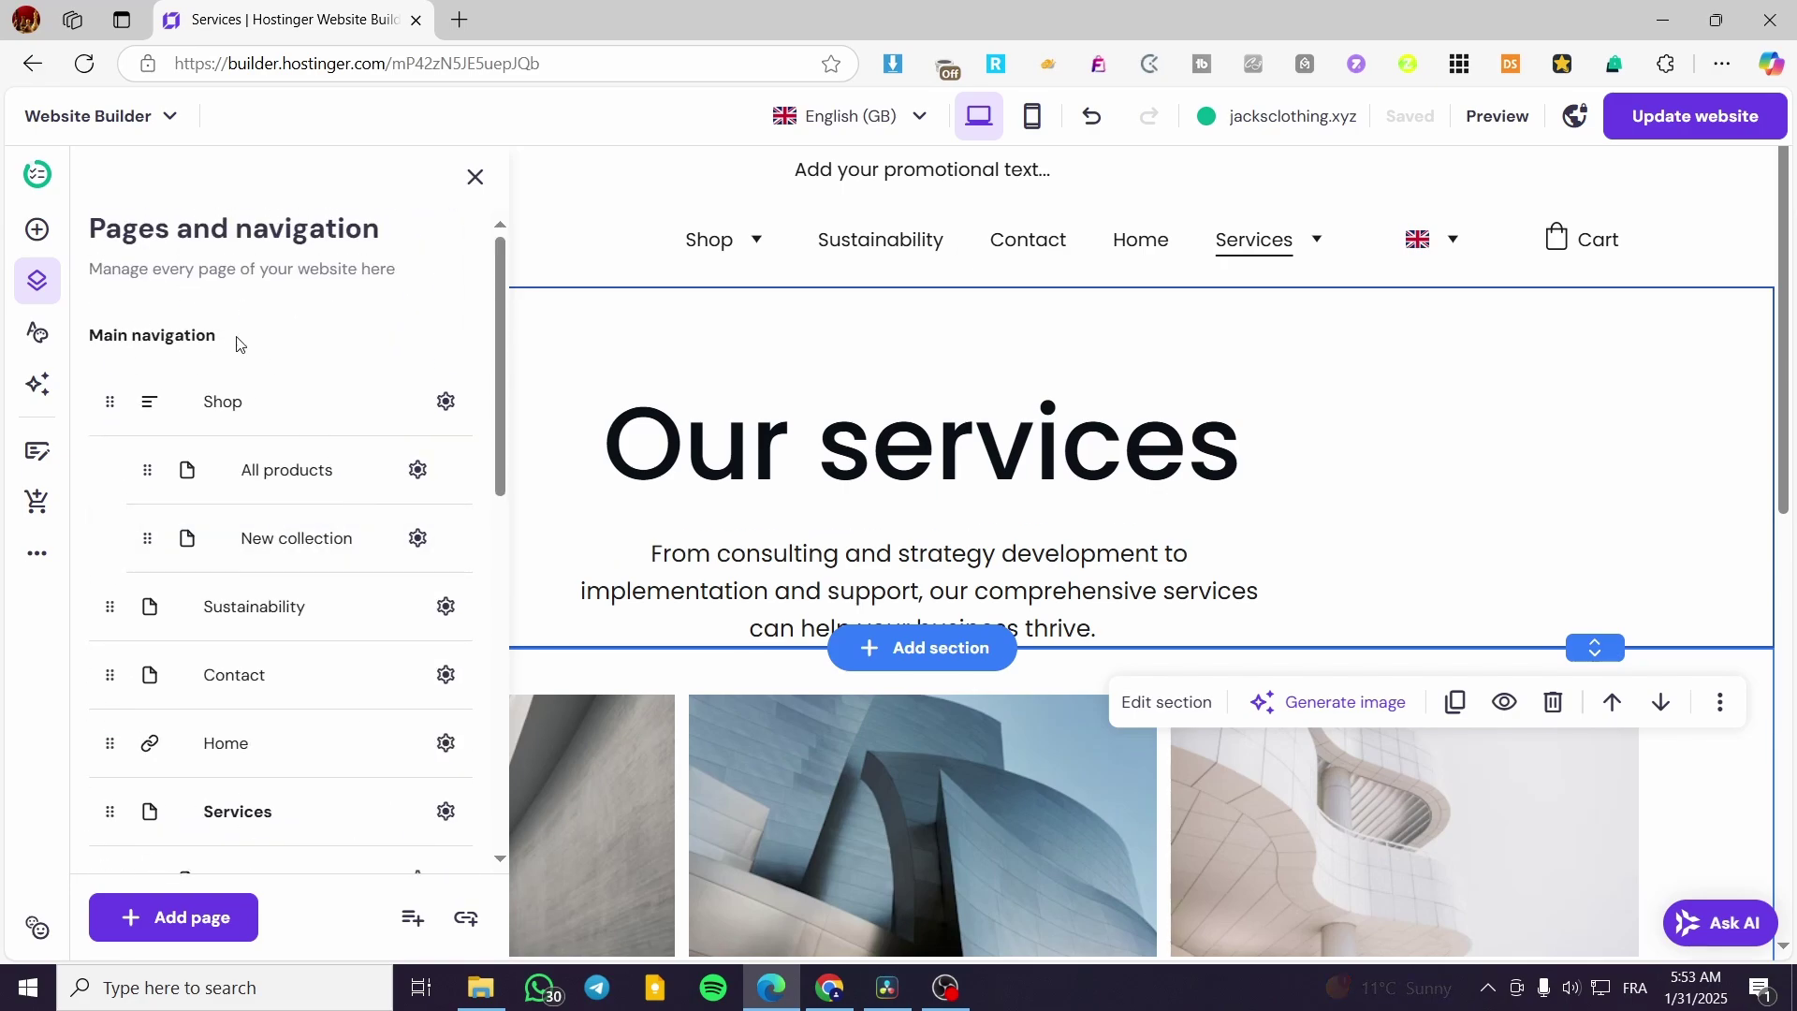
left_click_drag(236, 344, 91, 347)
left_click(337, 922)
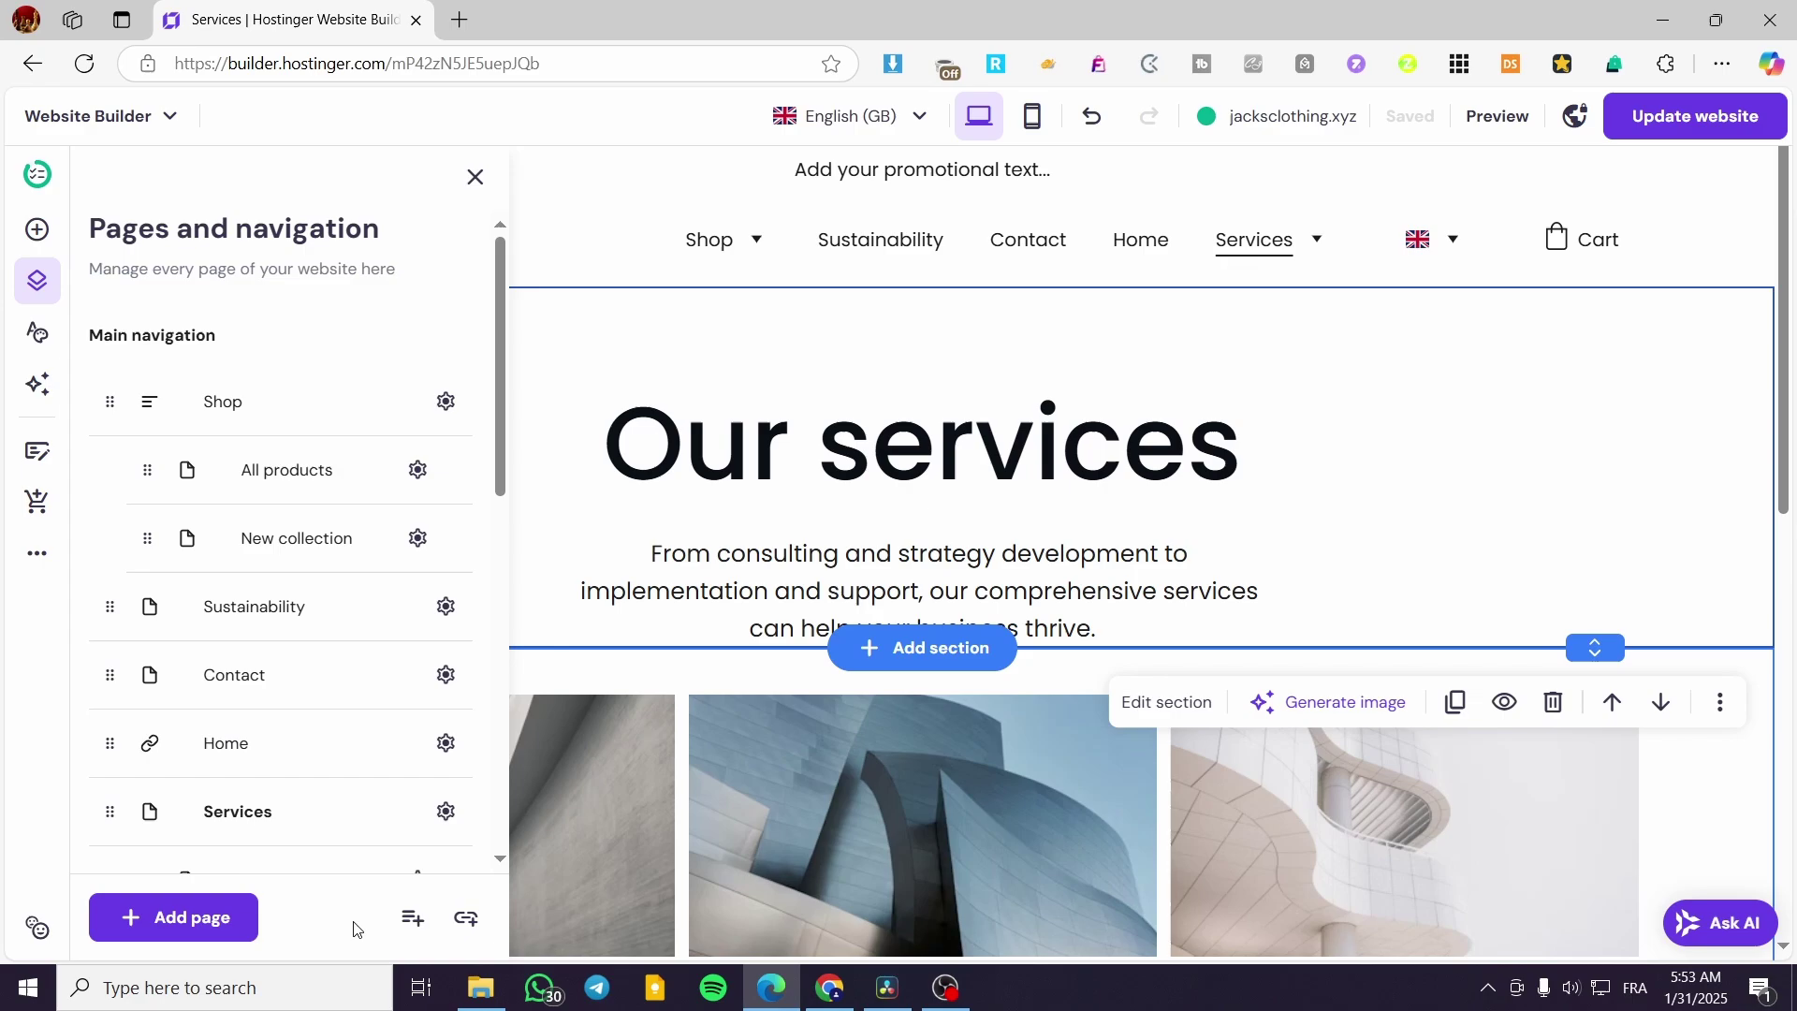
Add a new navigation link named 'Test Page'
left_click(464, 925)
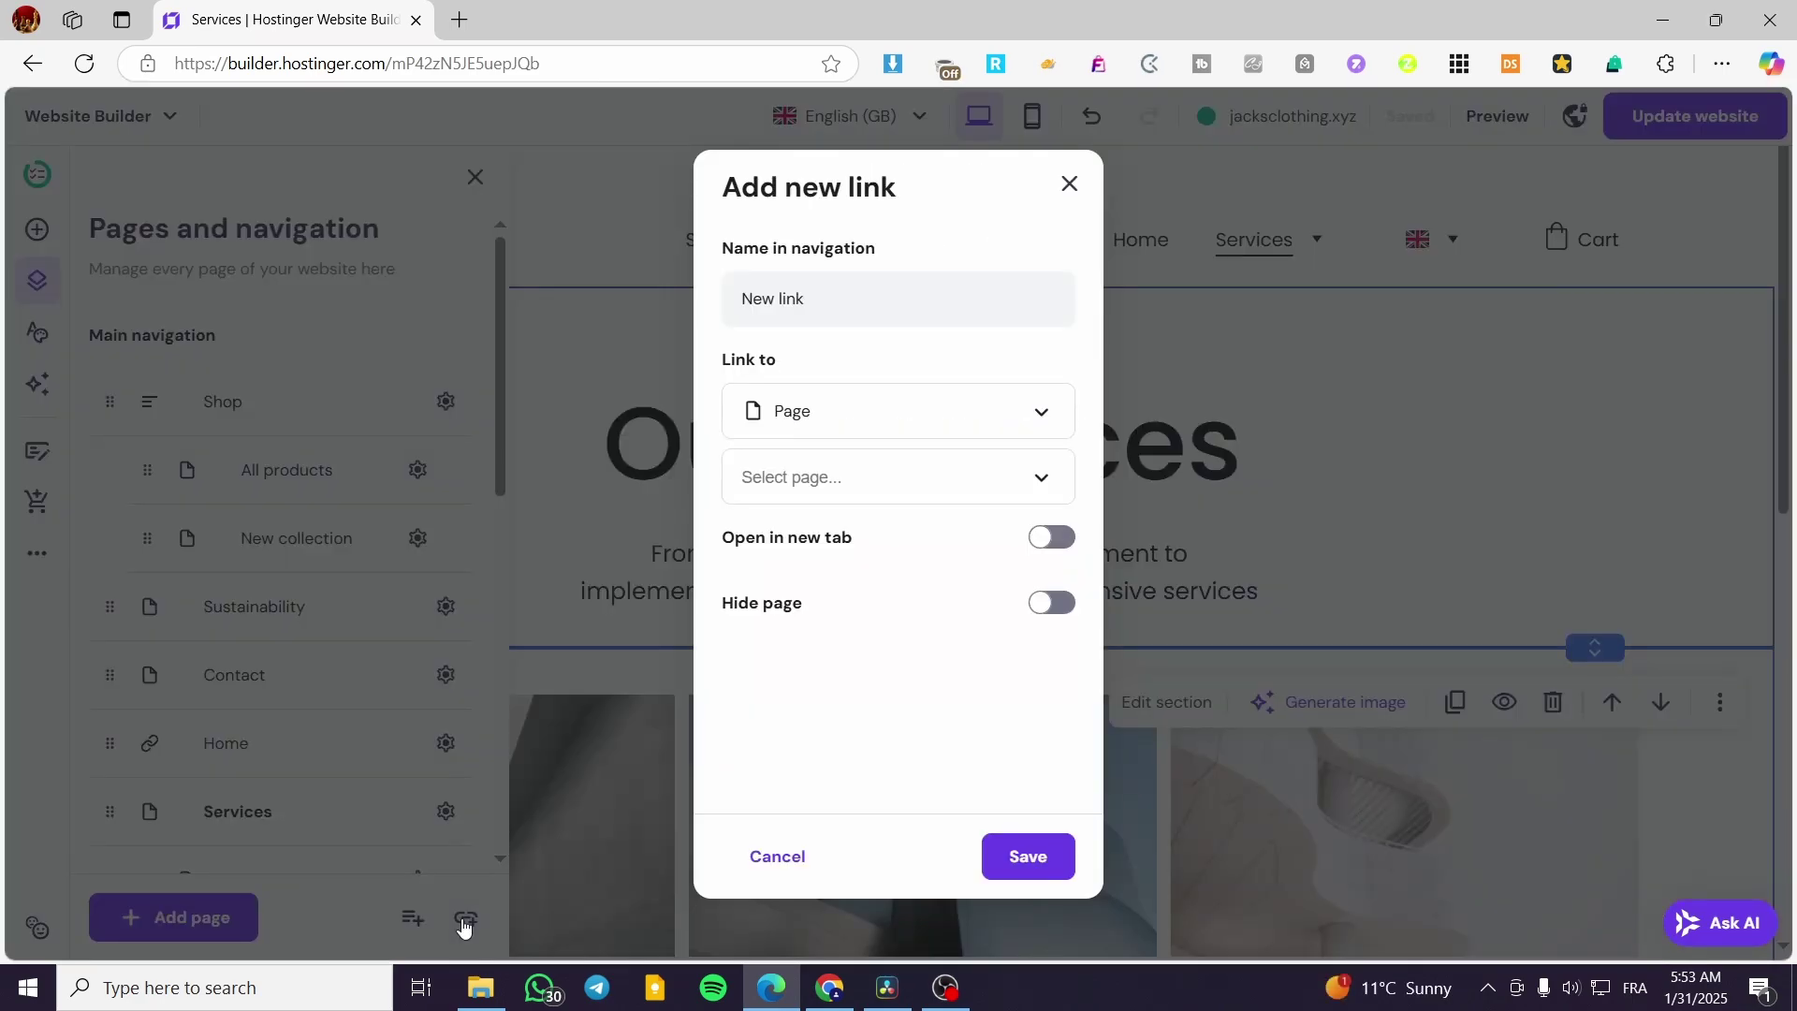
left_click_drag(847, 298, 719, 299)
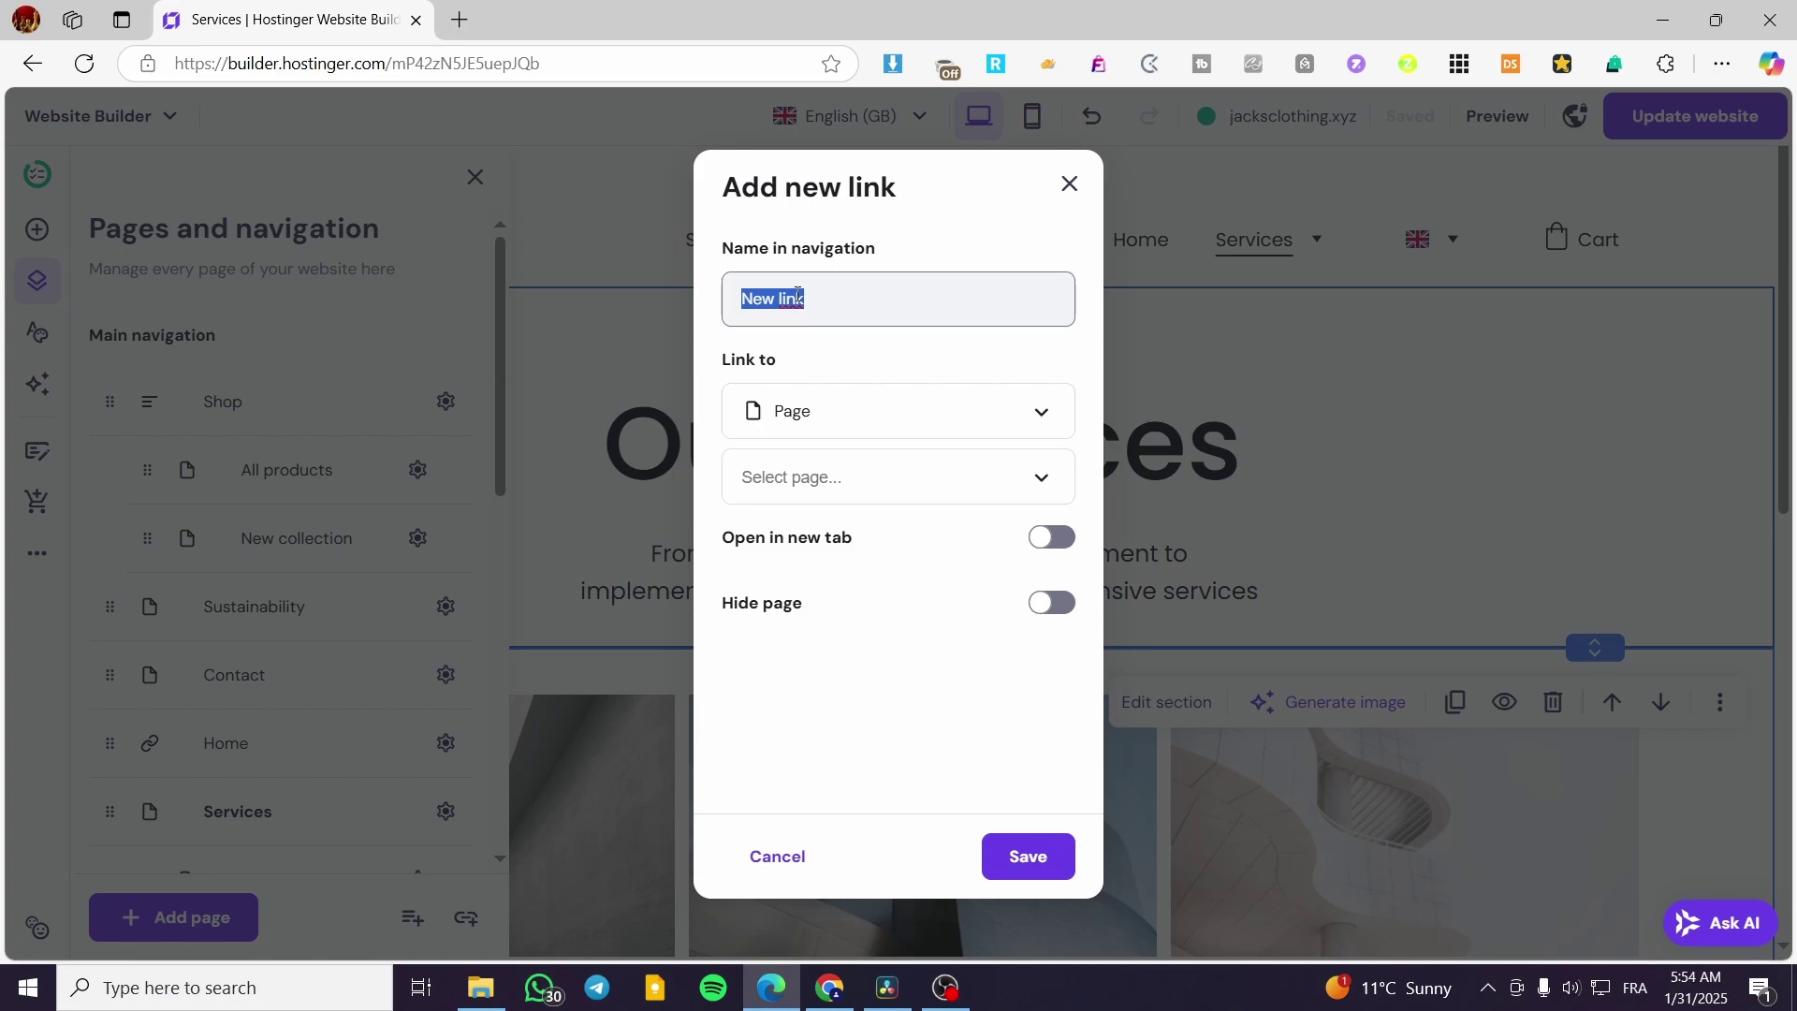
type("C")
key("BackSpace")
type("Test")
key("BackSpace")
key("BackSpace")
type("st ")
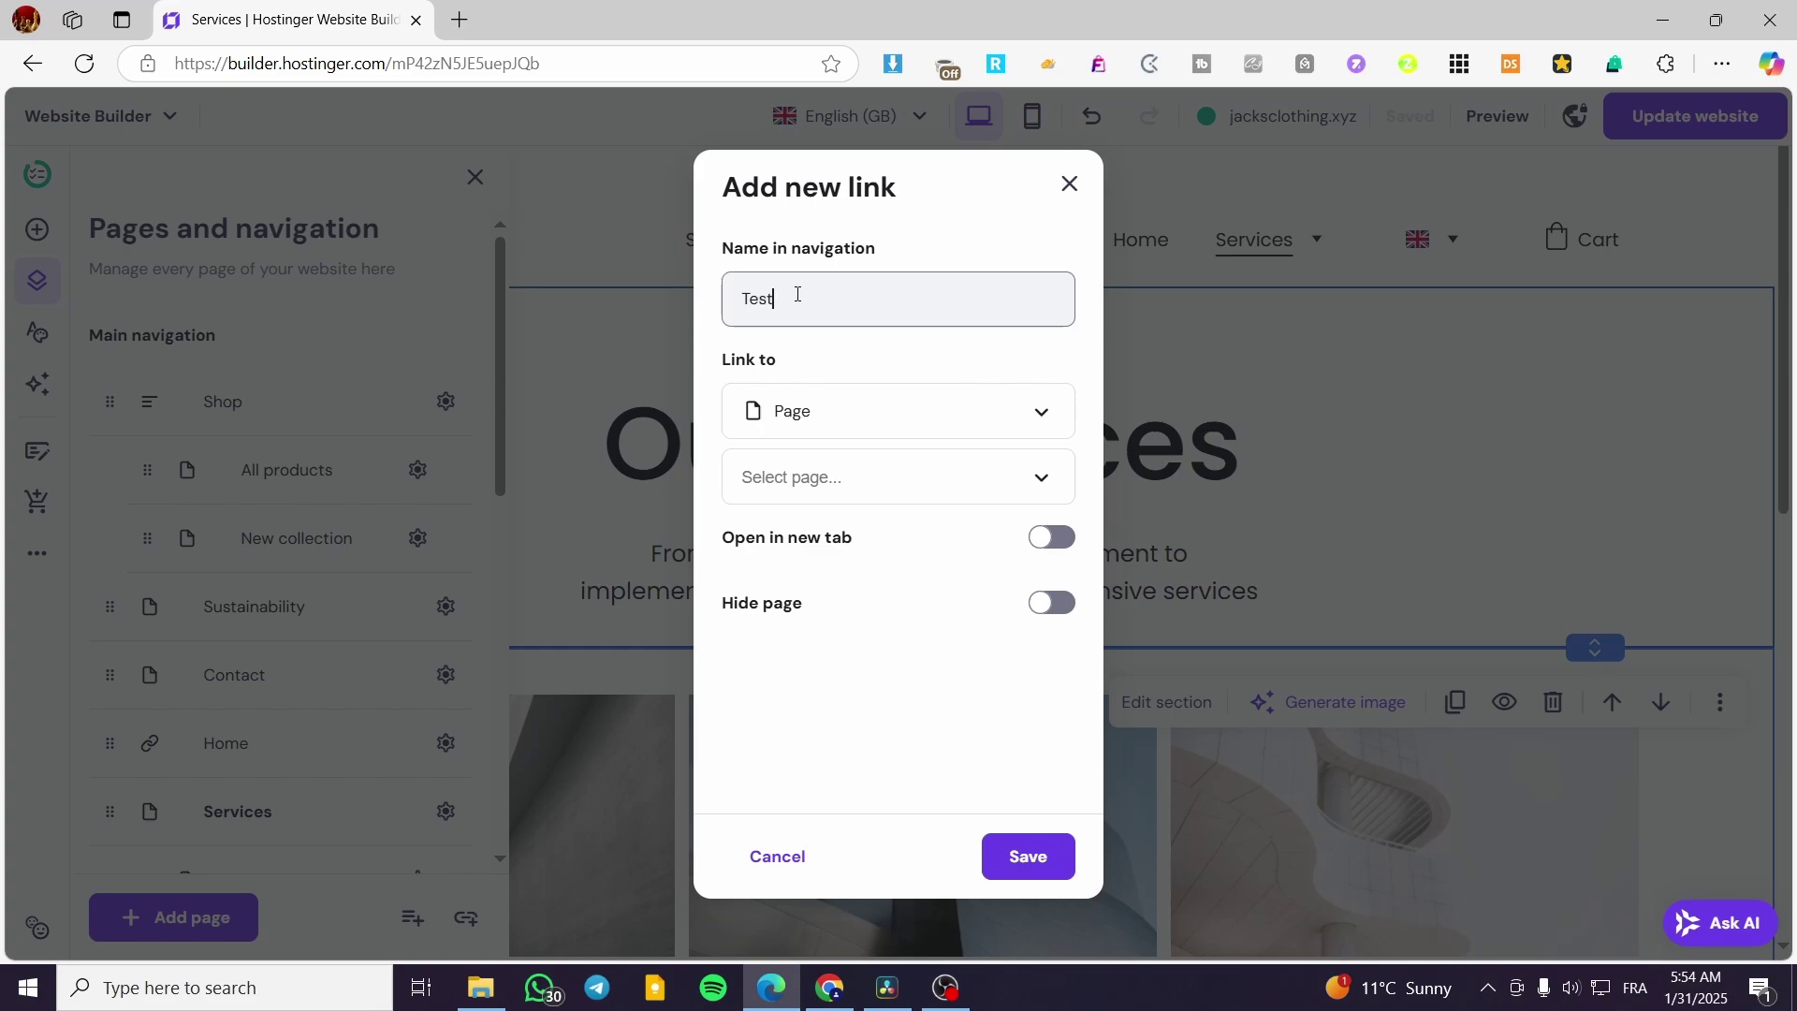
type("Page")
Point the Test Page link to the Your blog post page and save it
left_click(866, 411)
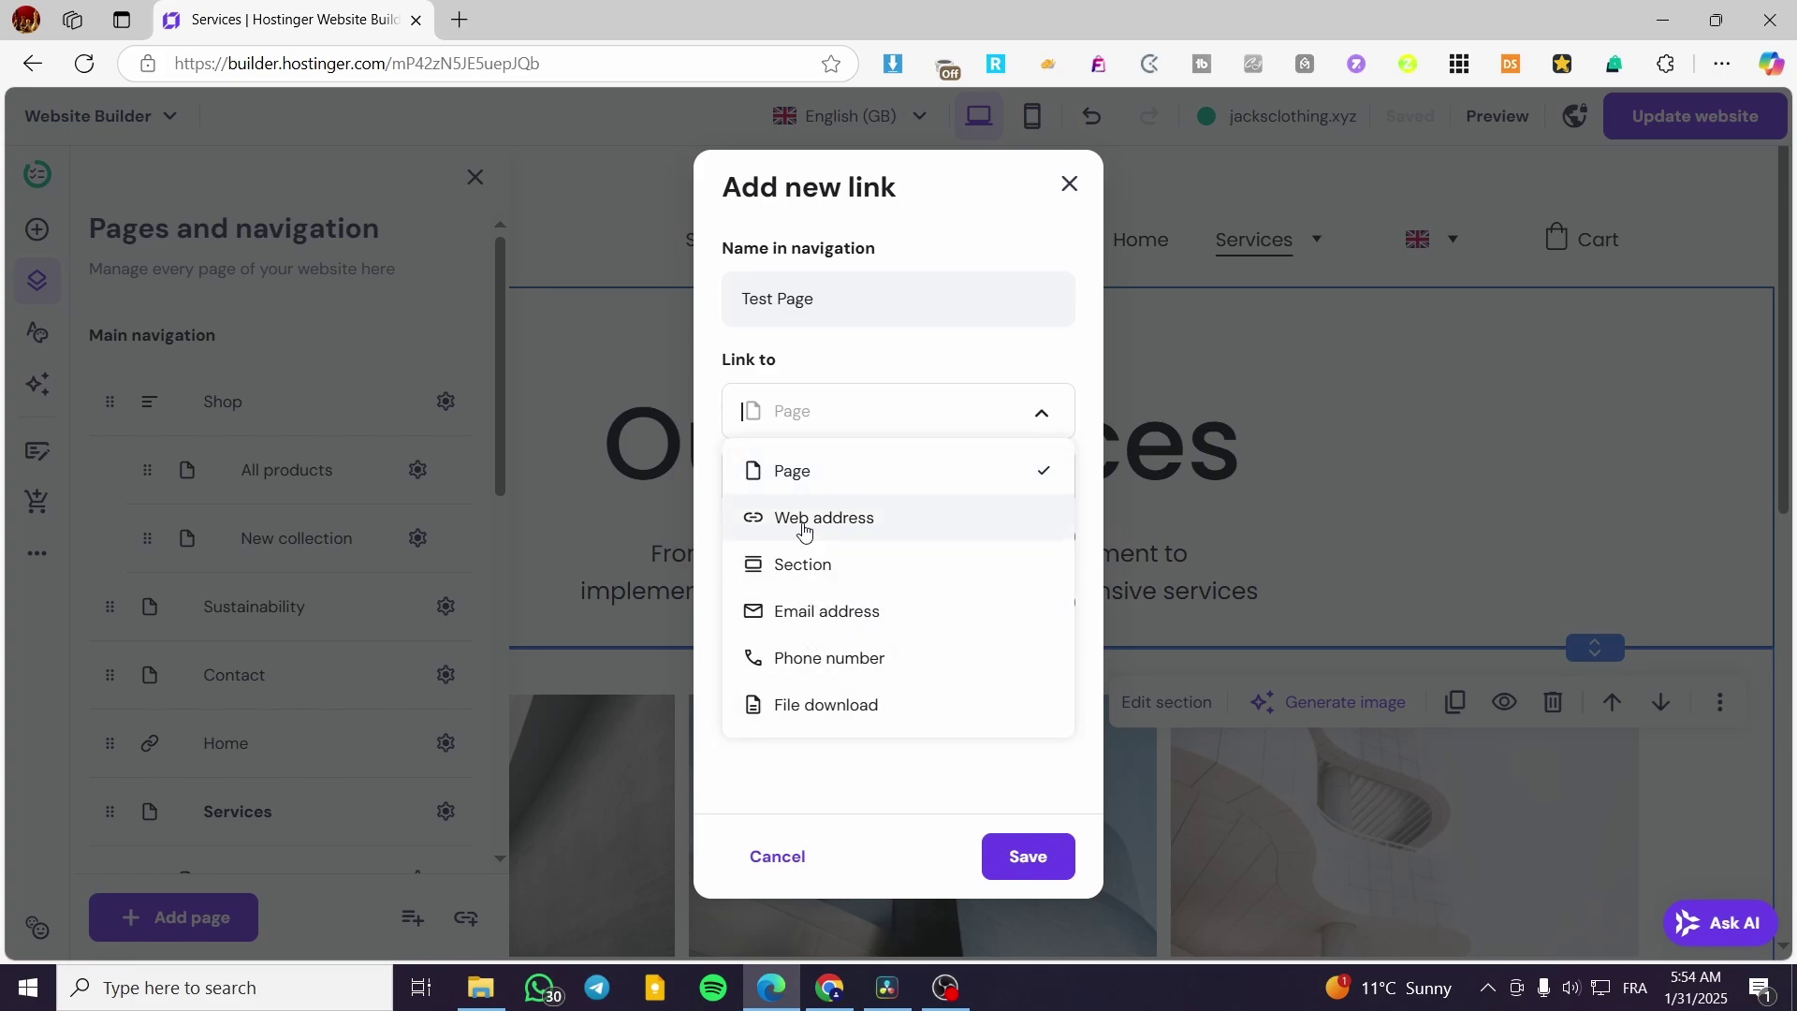
left_click(899, 469)
left_click(1027, 482)
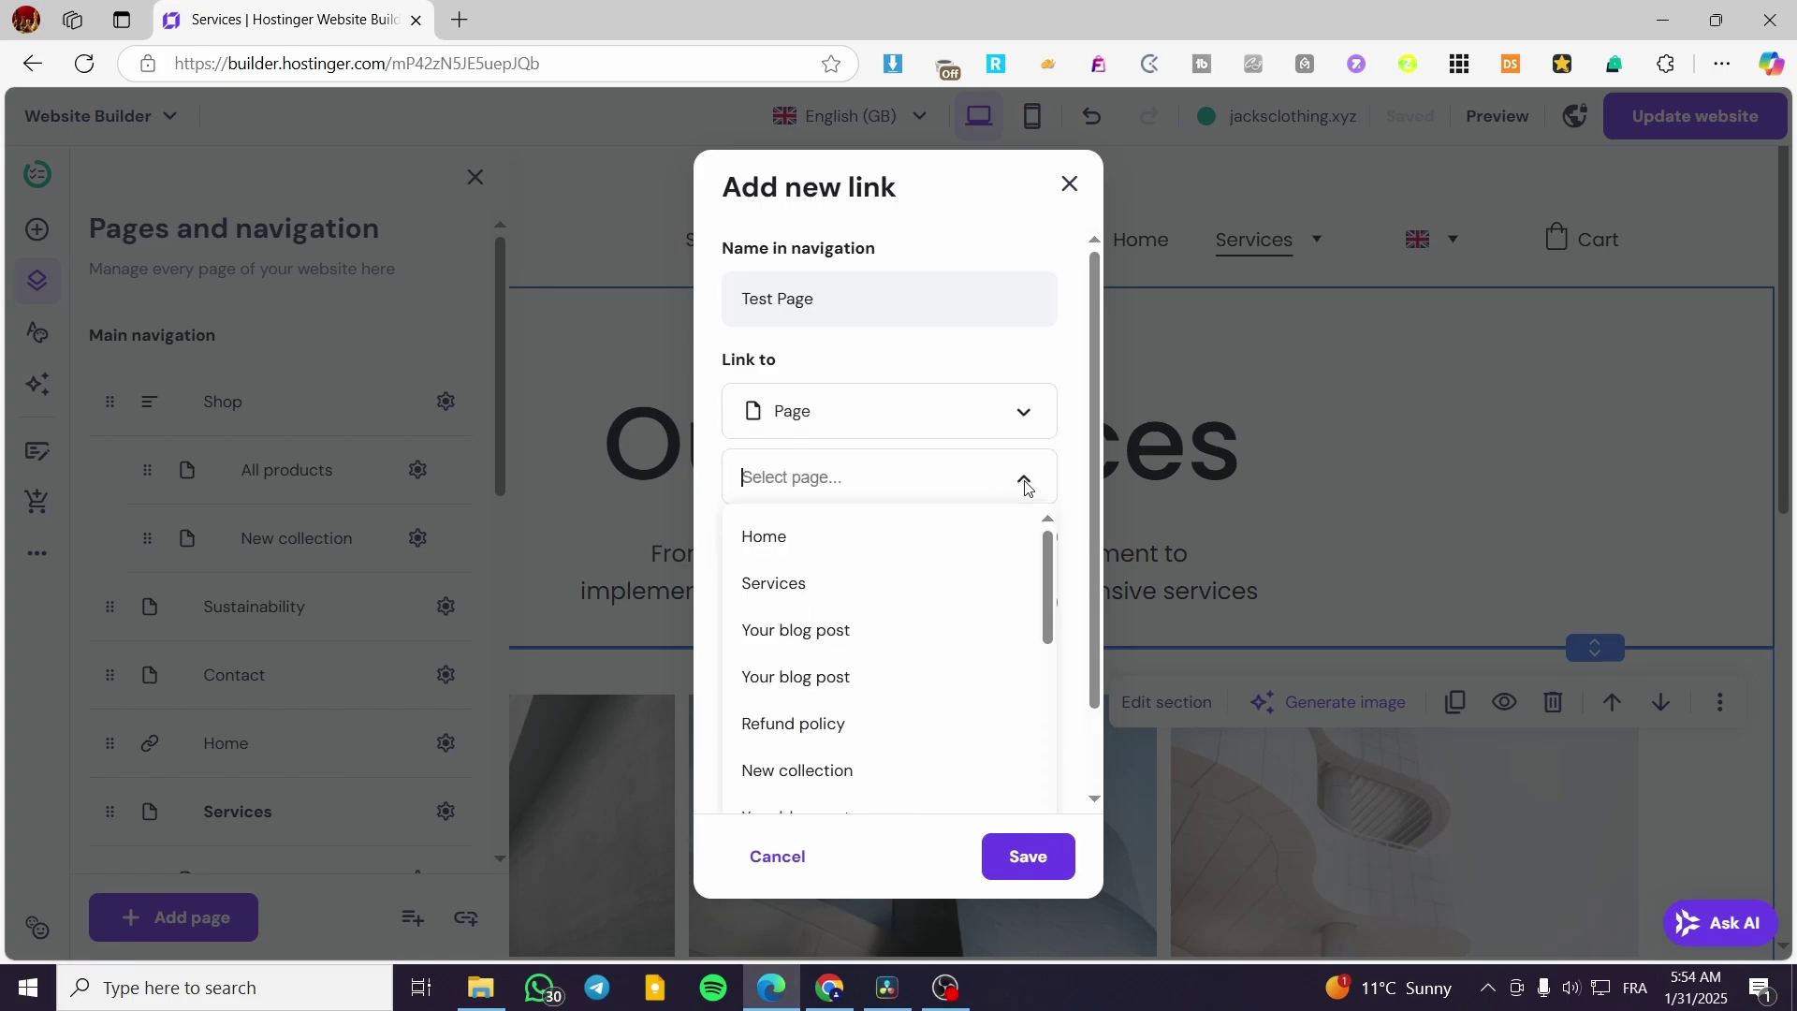
left_click(854, 536)
left_click(918, 481)
left_click(875, 590)
left_click(918, 477)
left_click(890, 642)
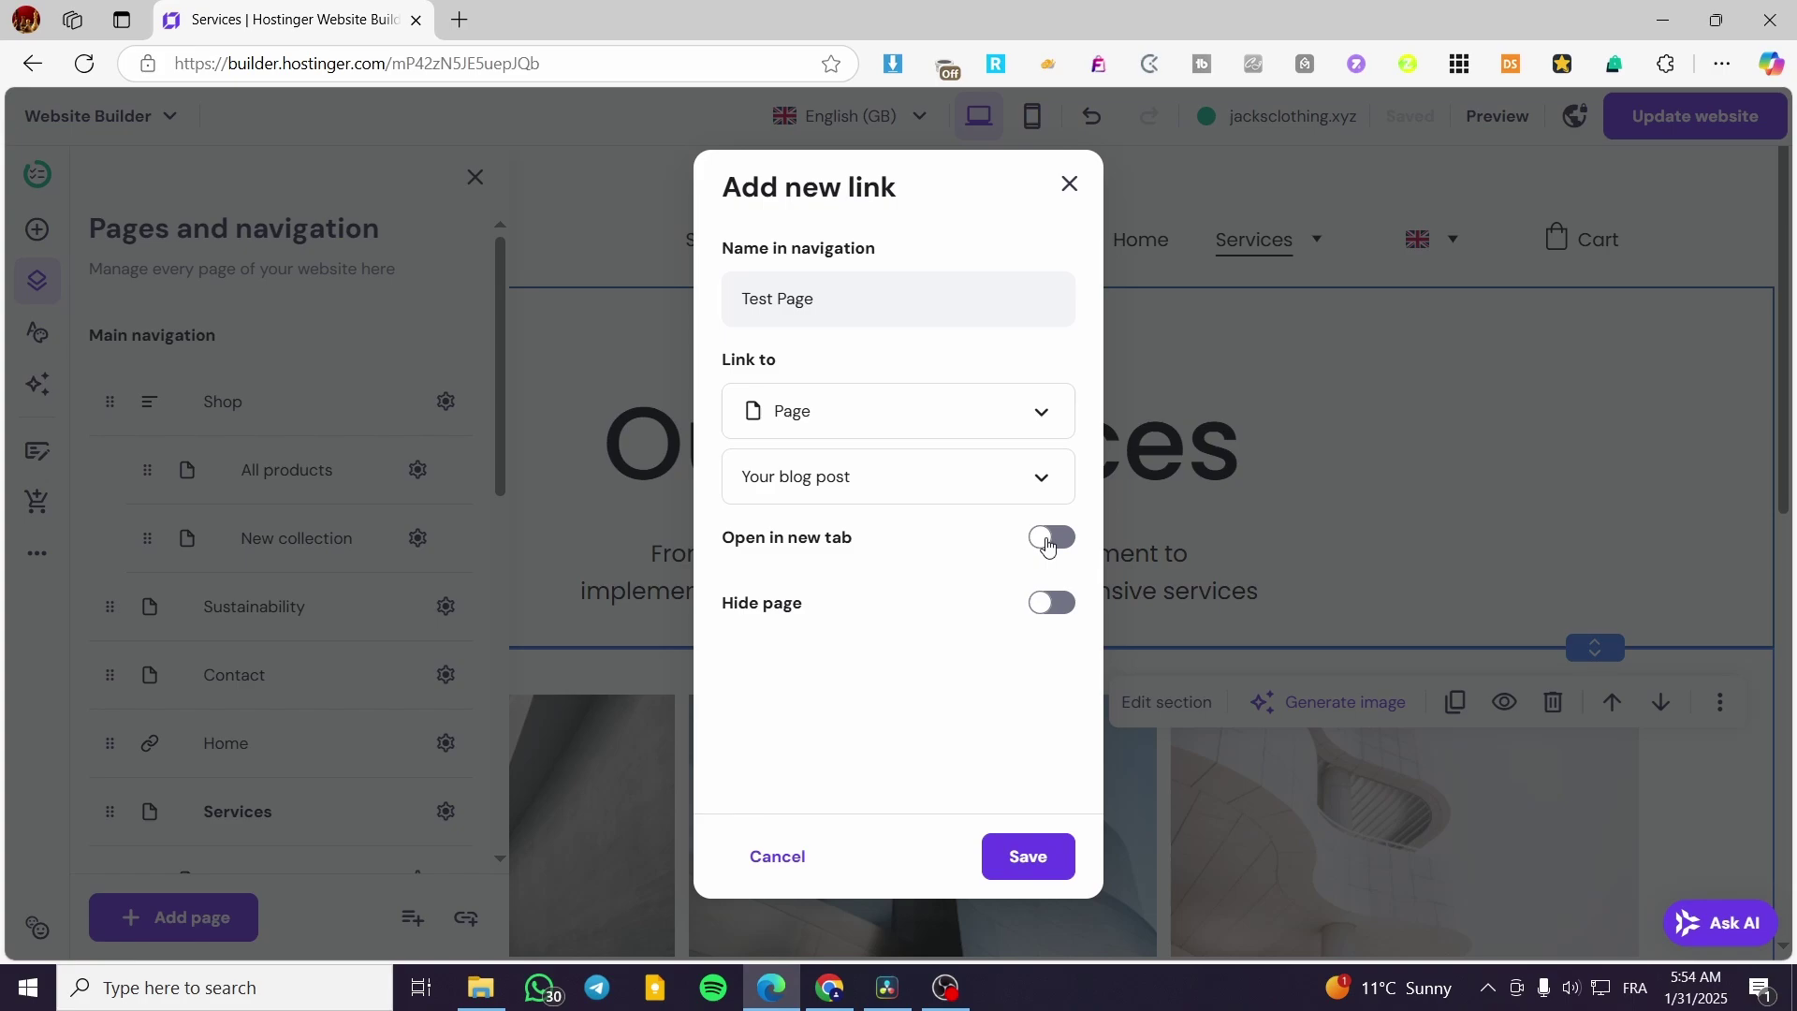
left_click(1048, 859)
scroll(281, 655, "down", 4)
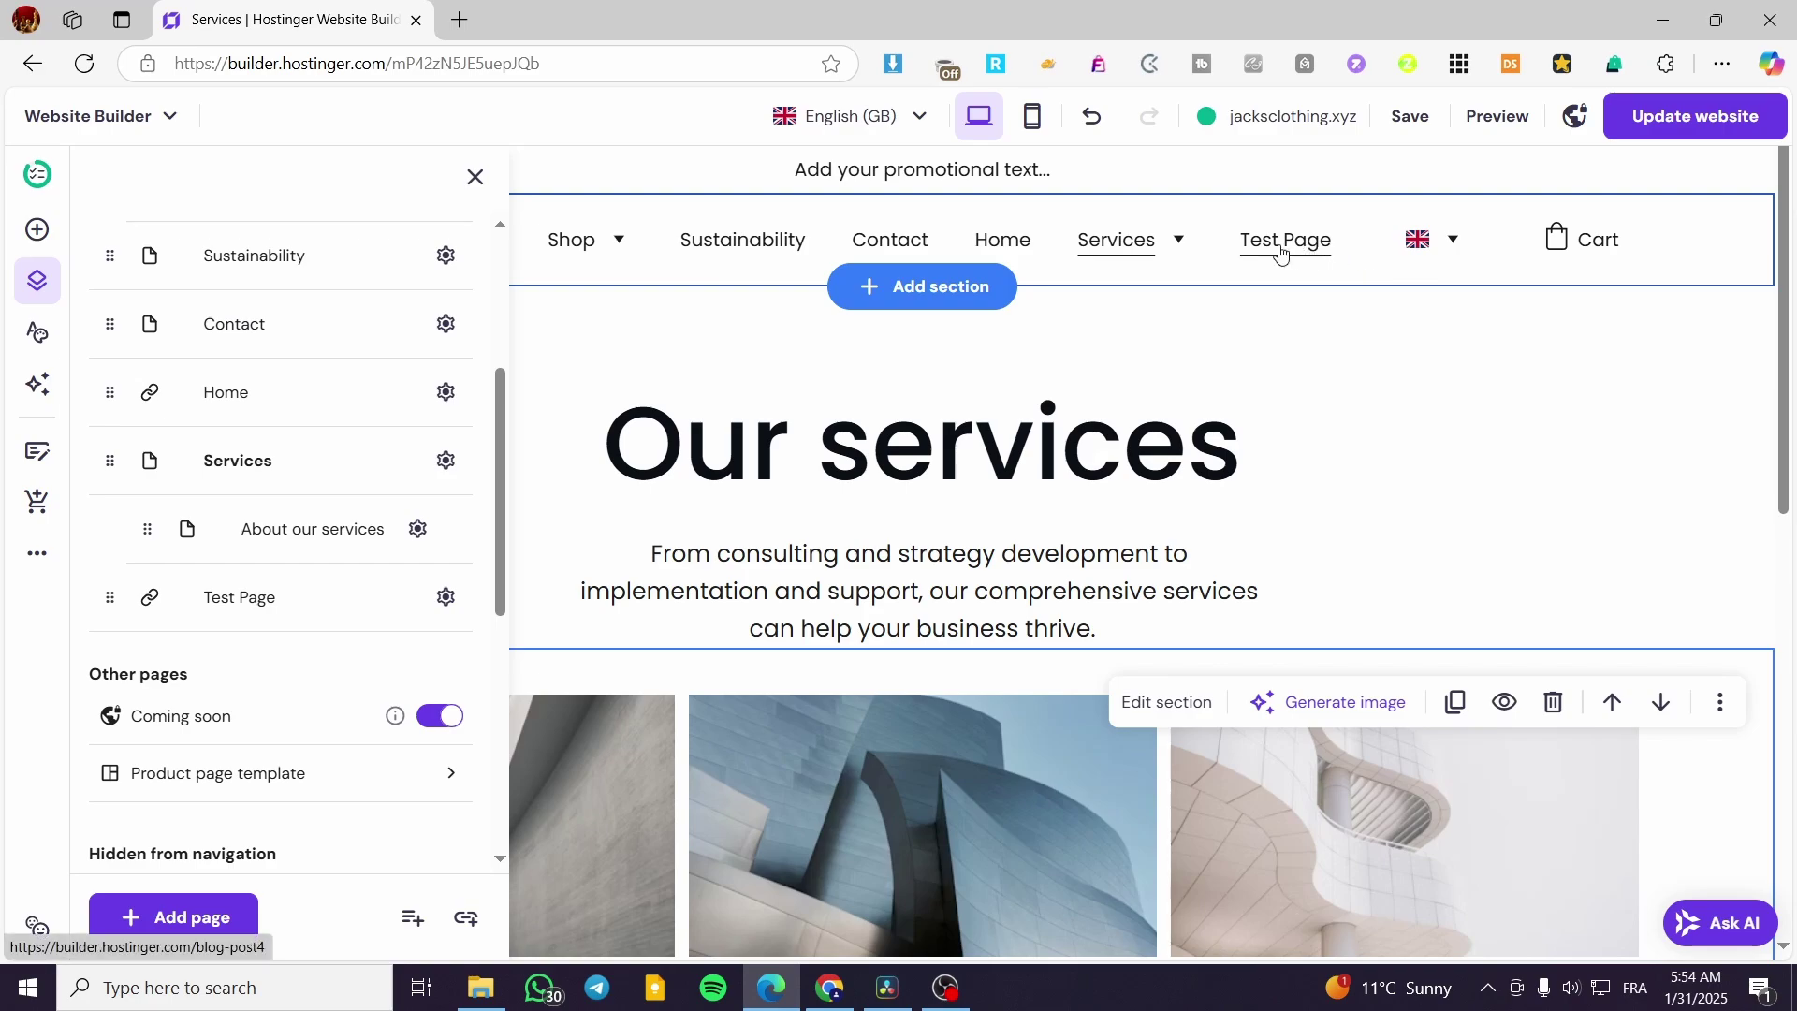
Close the Pages and navigation panel, returning to the Services page editor
left_click(475, 177)
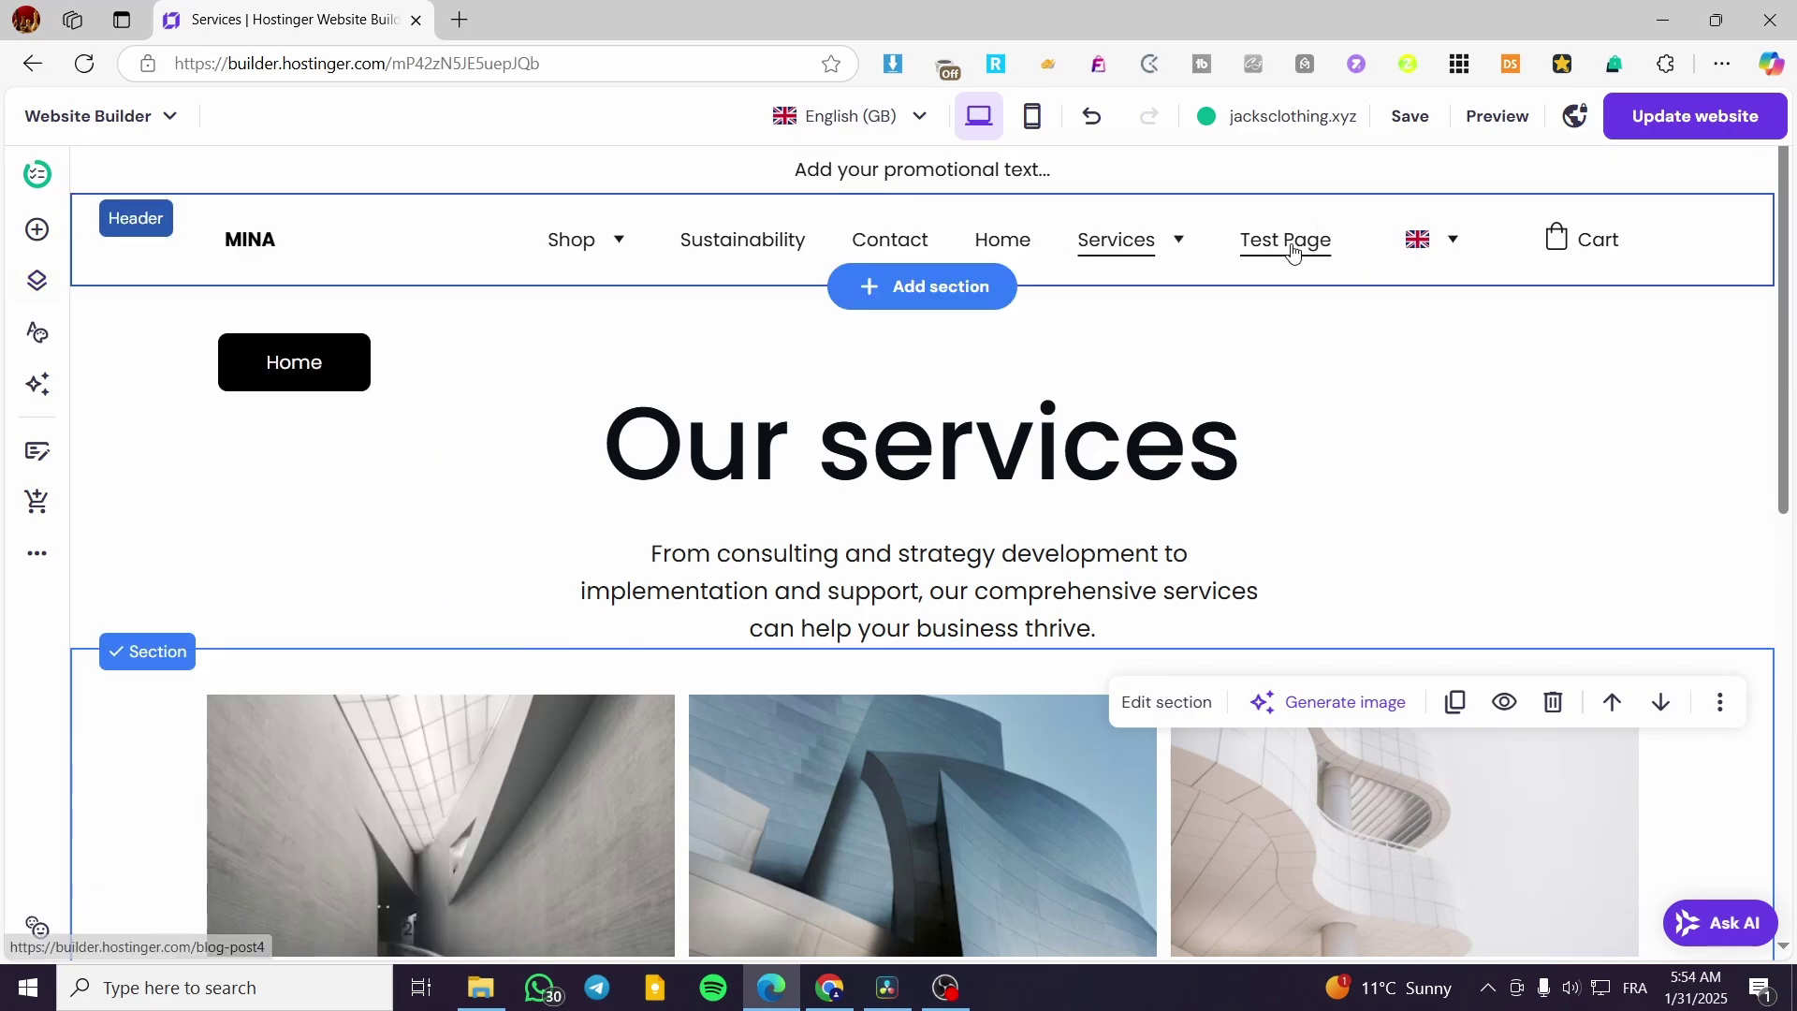